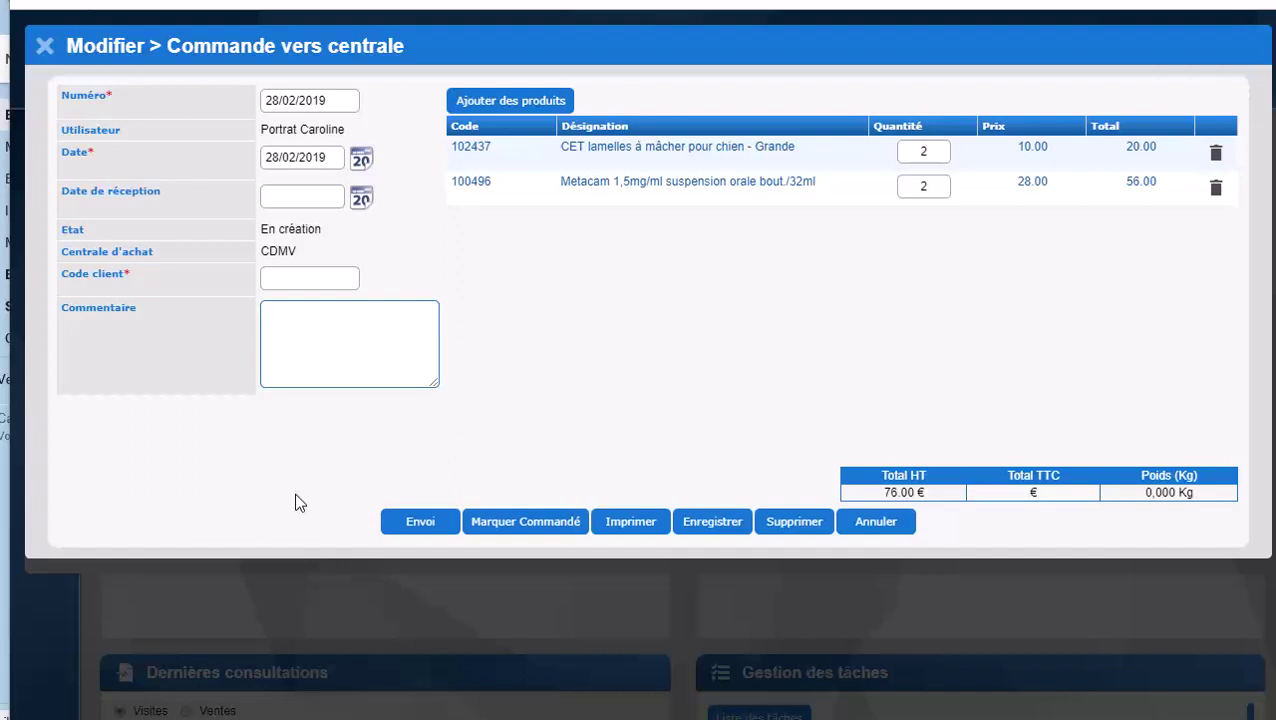
Close the open central order and the orders list, then look up CDMV narcotiques in the list of purchasing centres.
left_click(44, 45)
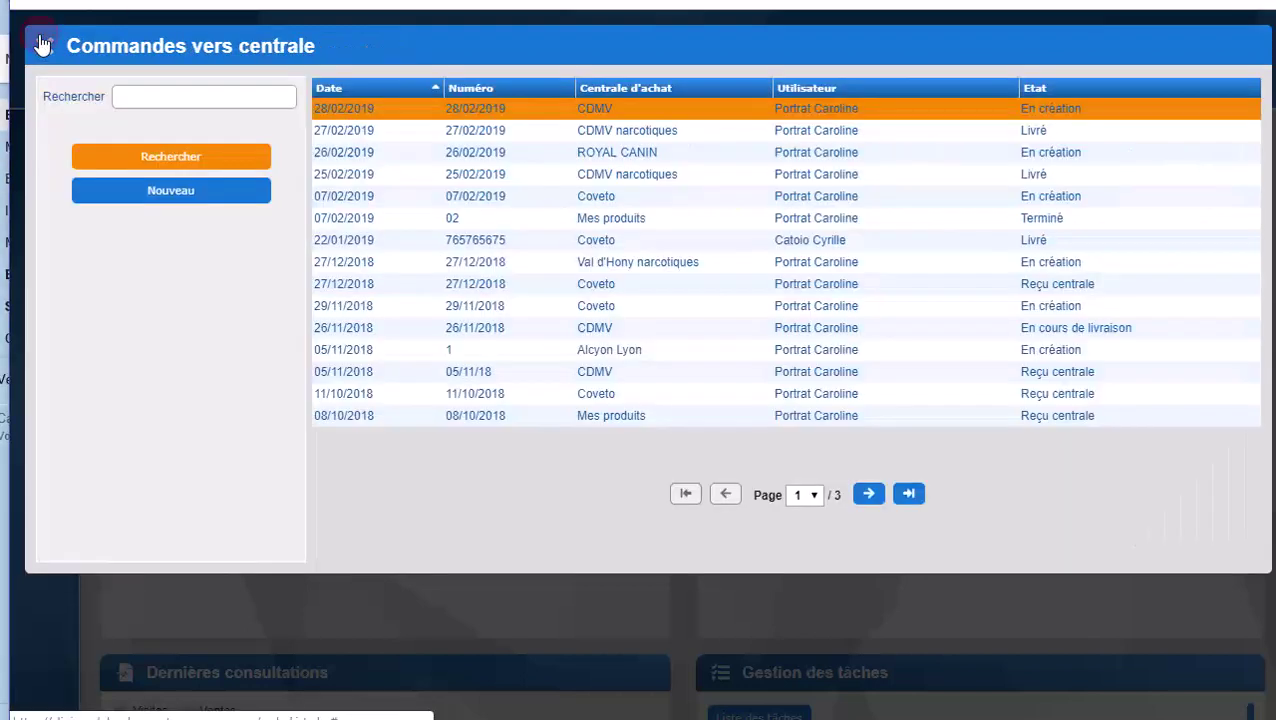
left_click(44, 45)
mouse_move(60, 410)
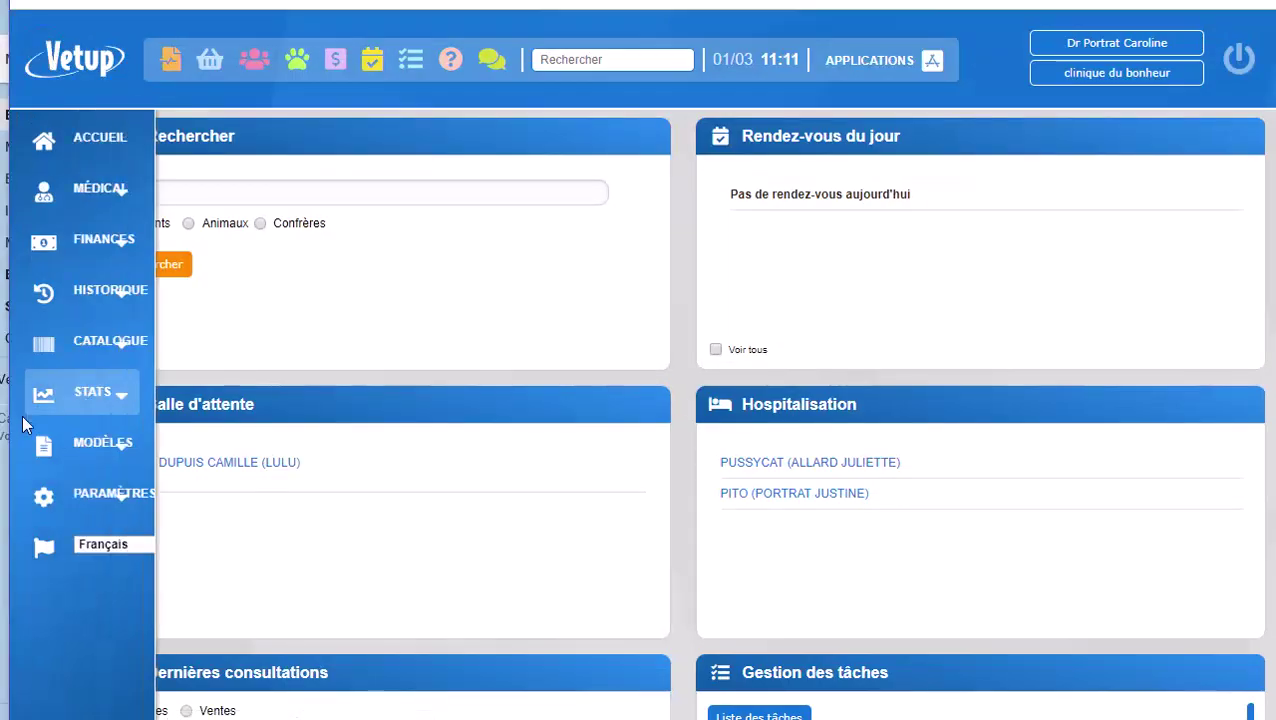
left_click(125, 347)
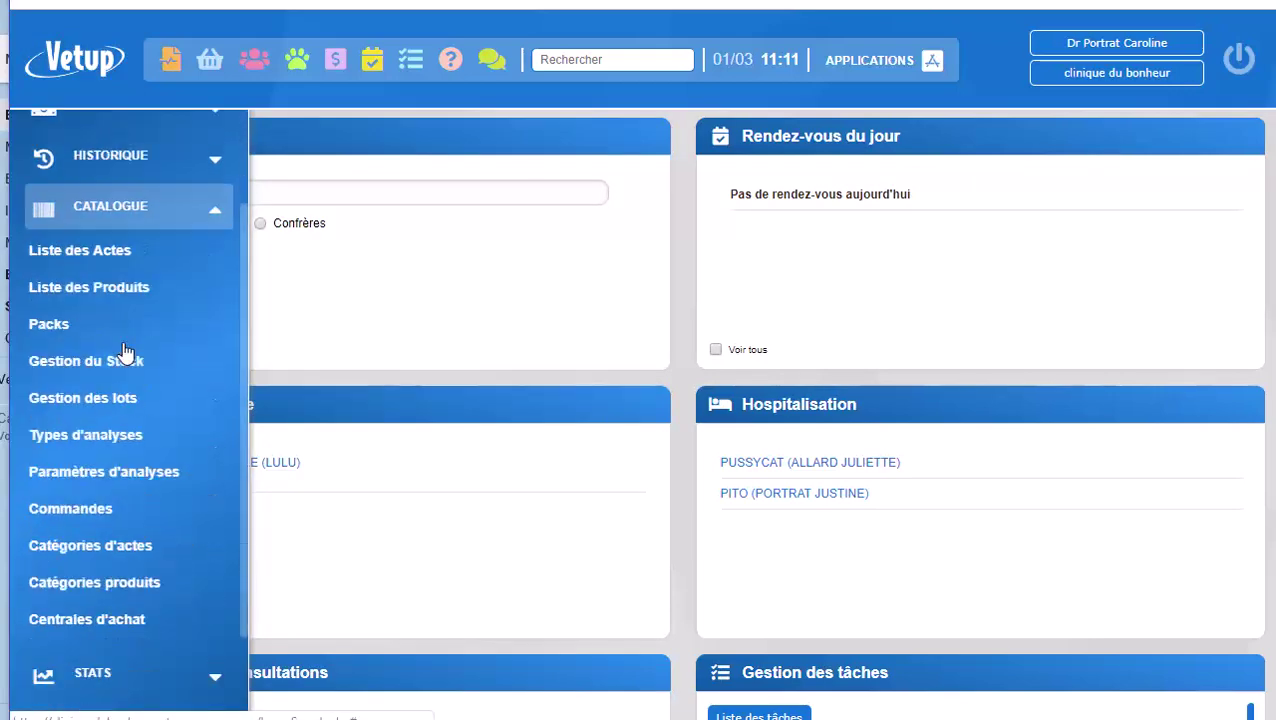
left_click(125, 519)
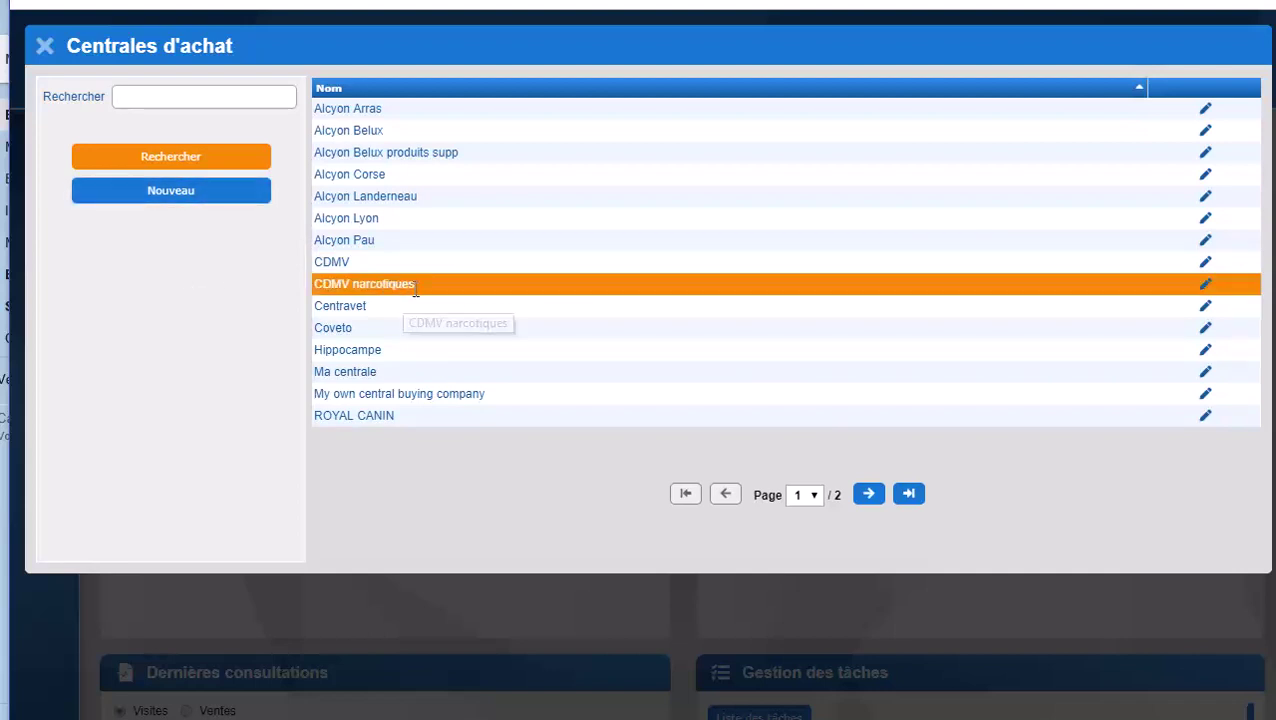
left_click(420, 283)
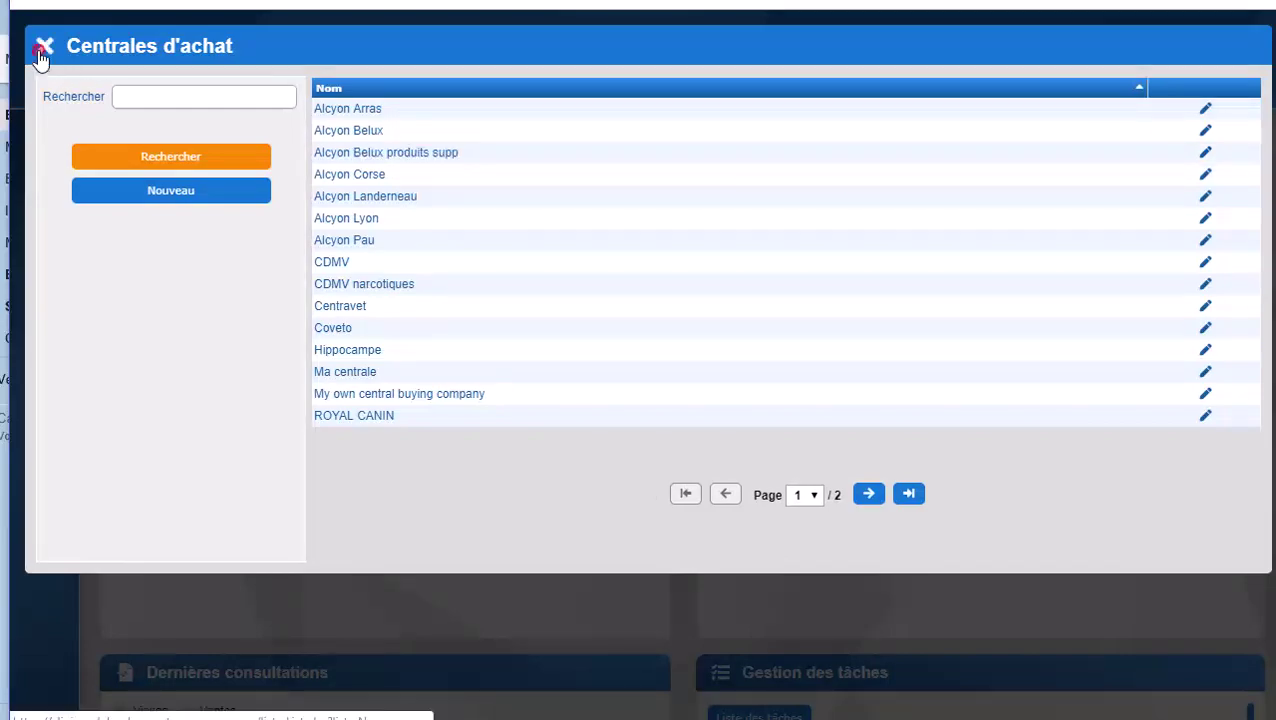
left_click(43, 48)
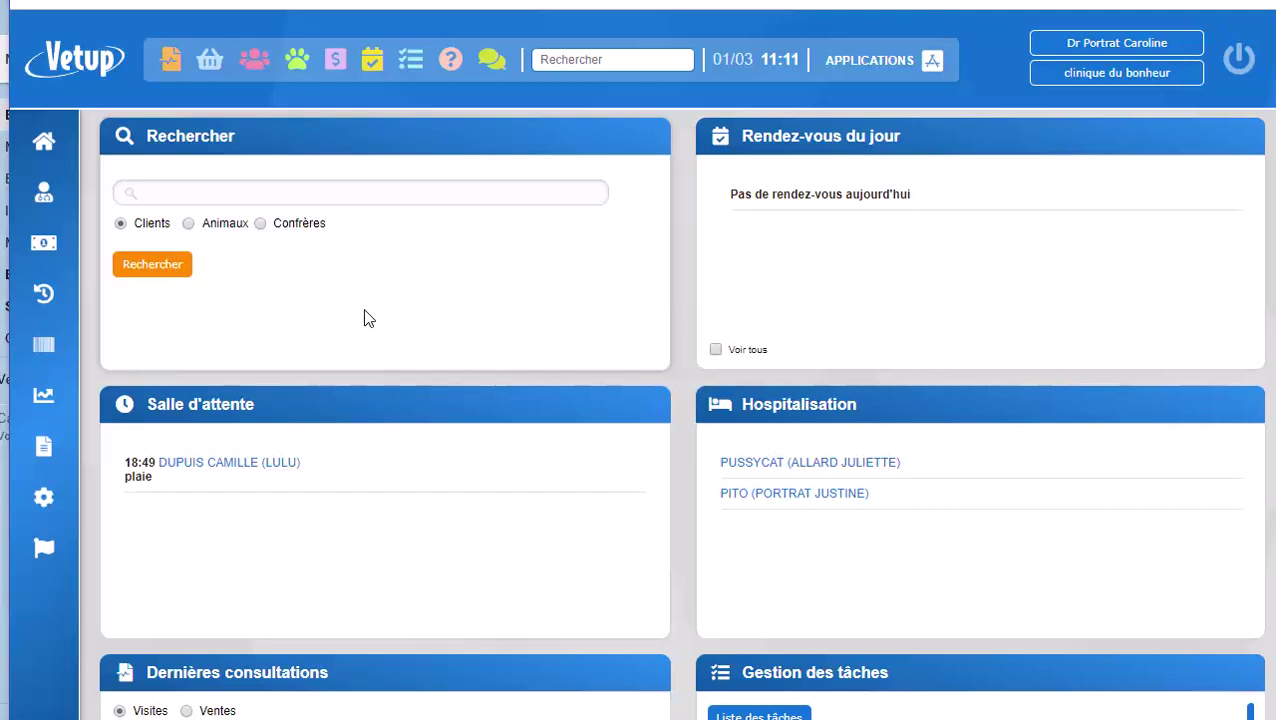
Search the clinic's product list for "epiph".
left_click(45, 352)
left_click(88, 421)
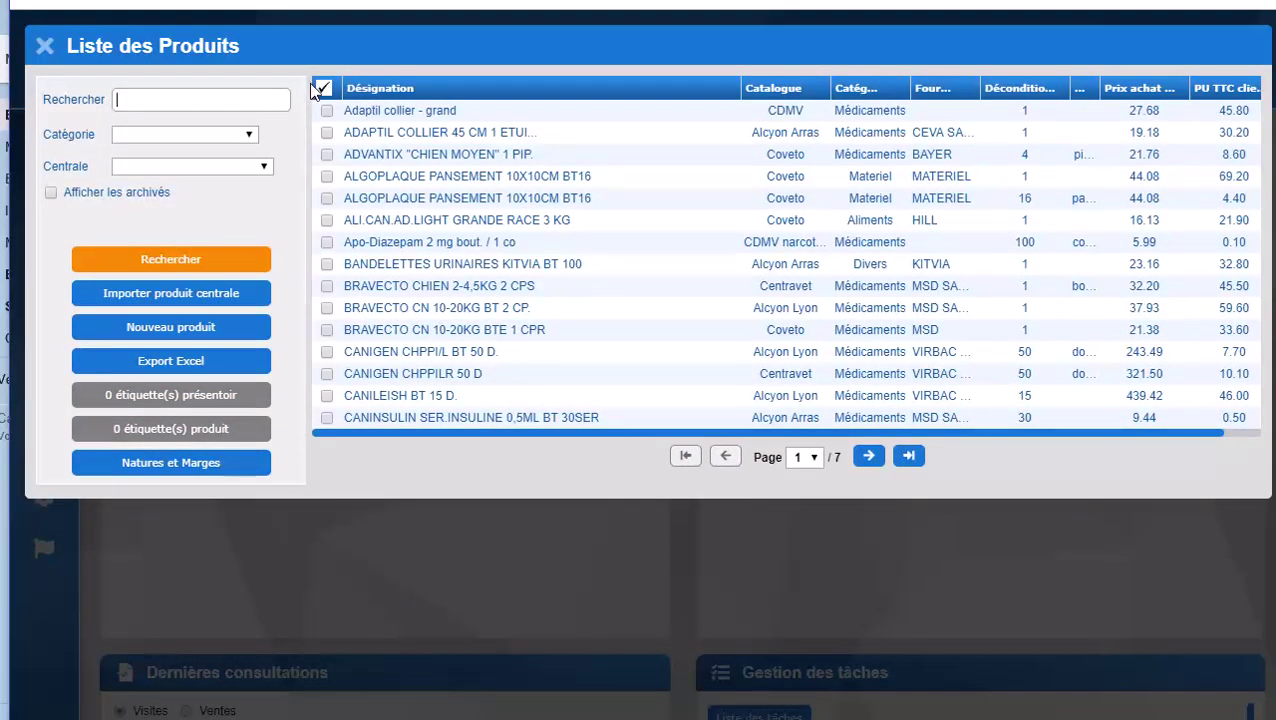
type("epiph")
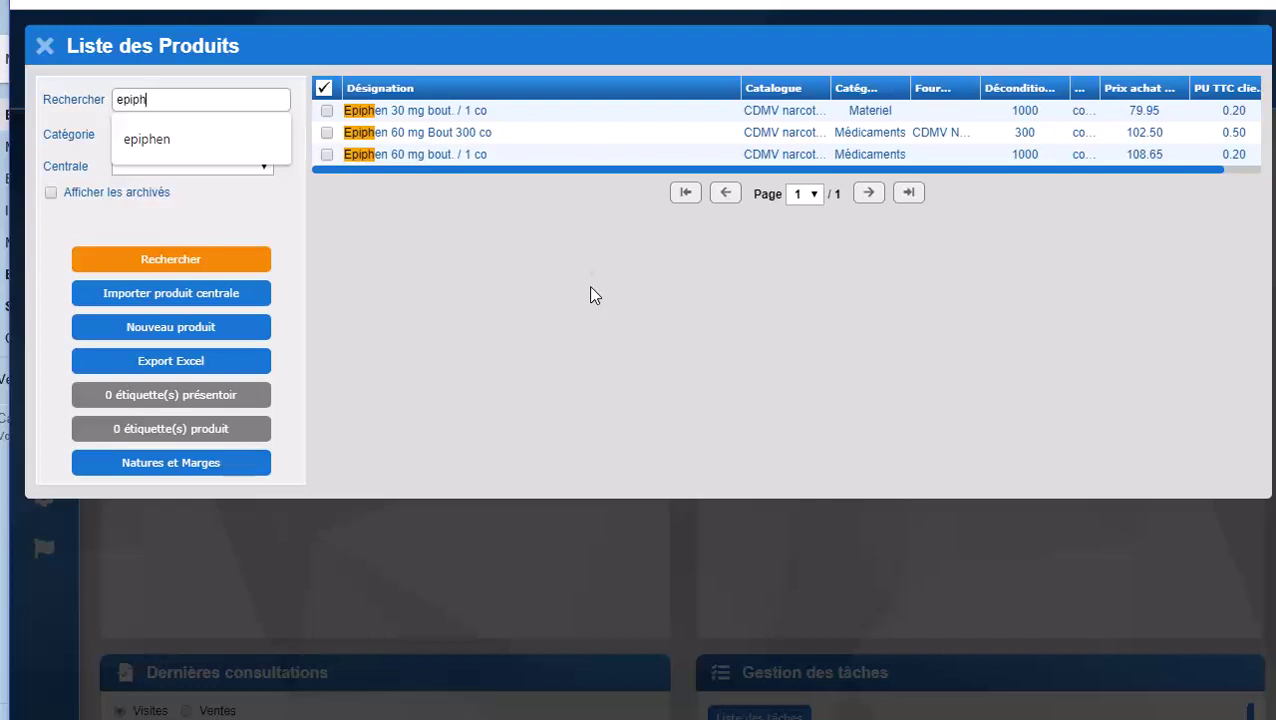
Search the CDMV purchasing centre's importable products for "epiphen".
left_click(168, 293)
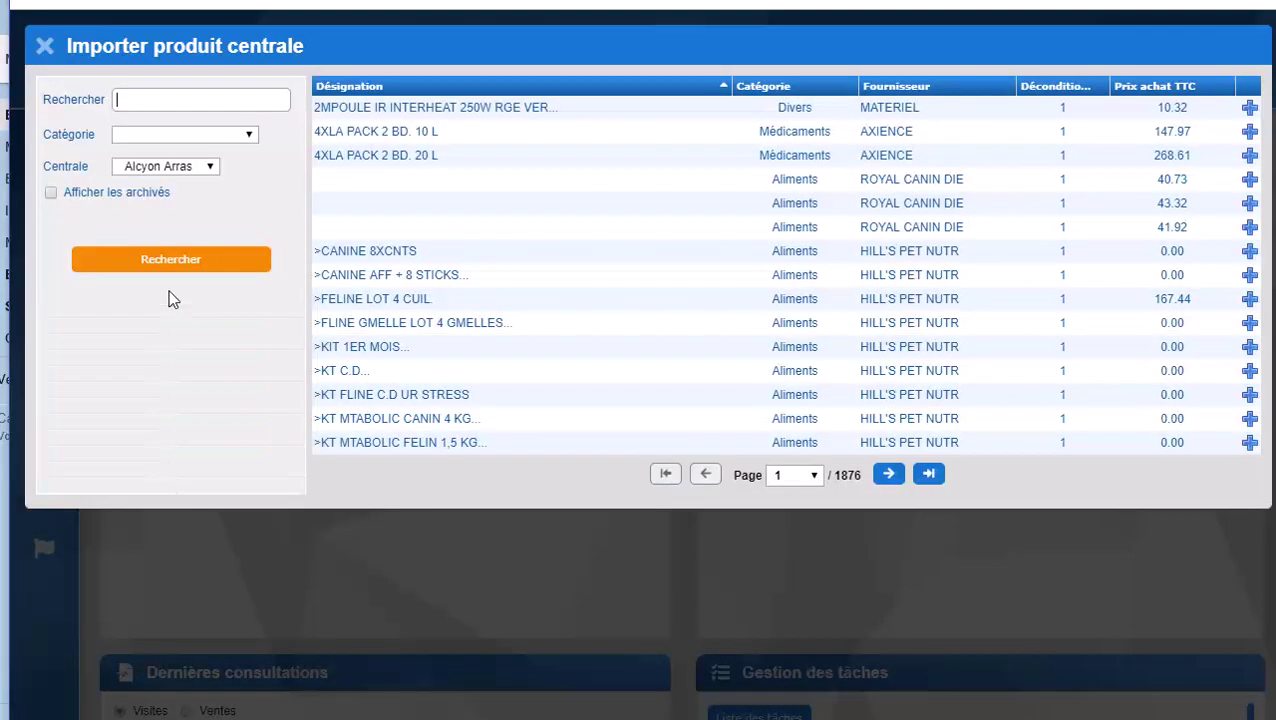
left_click(207, 168)
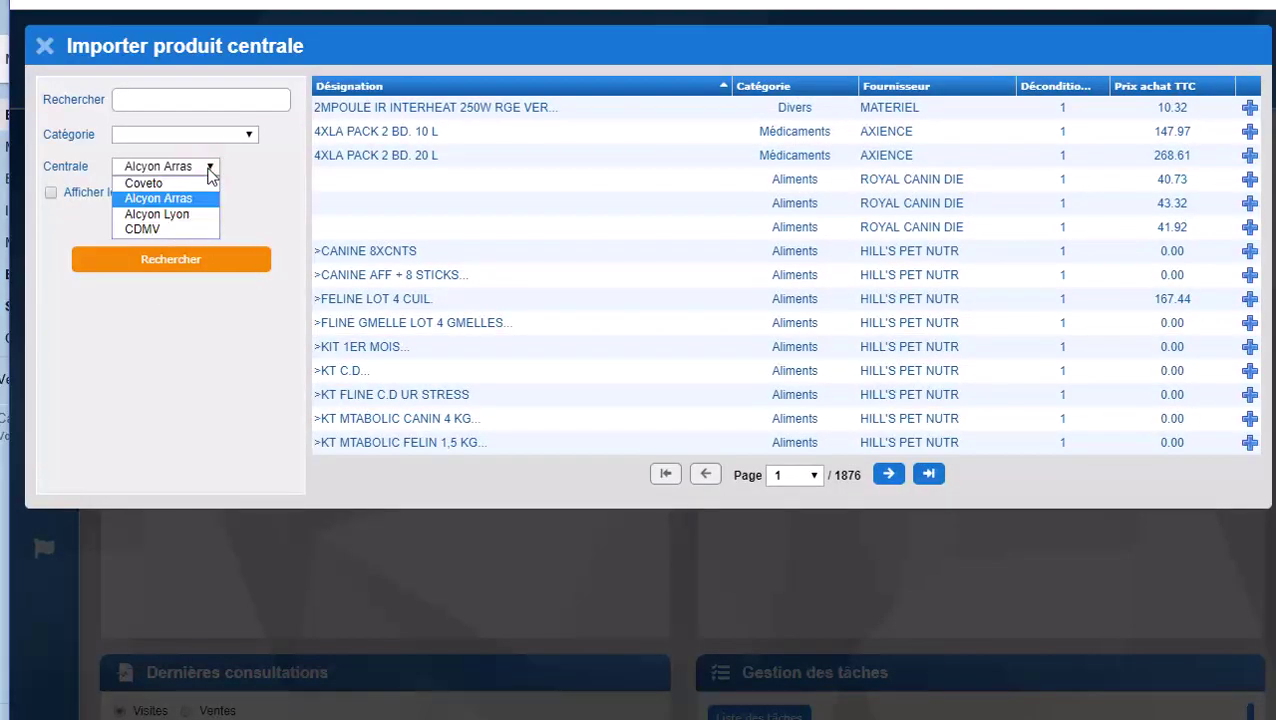
left_click(152, 232)
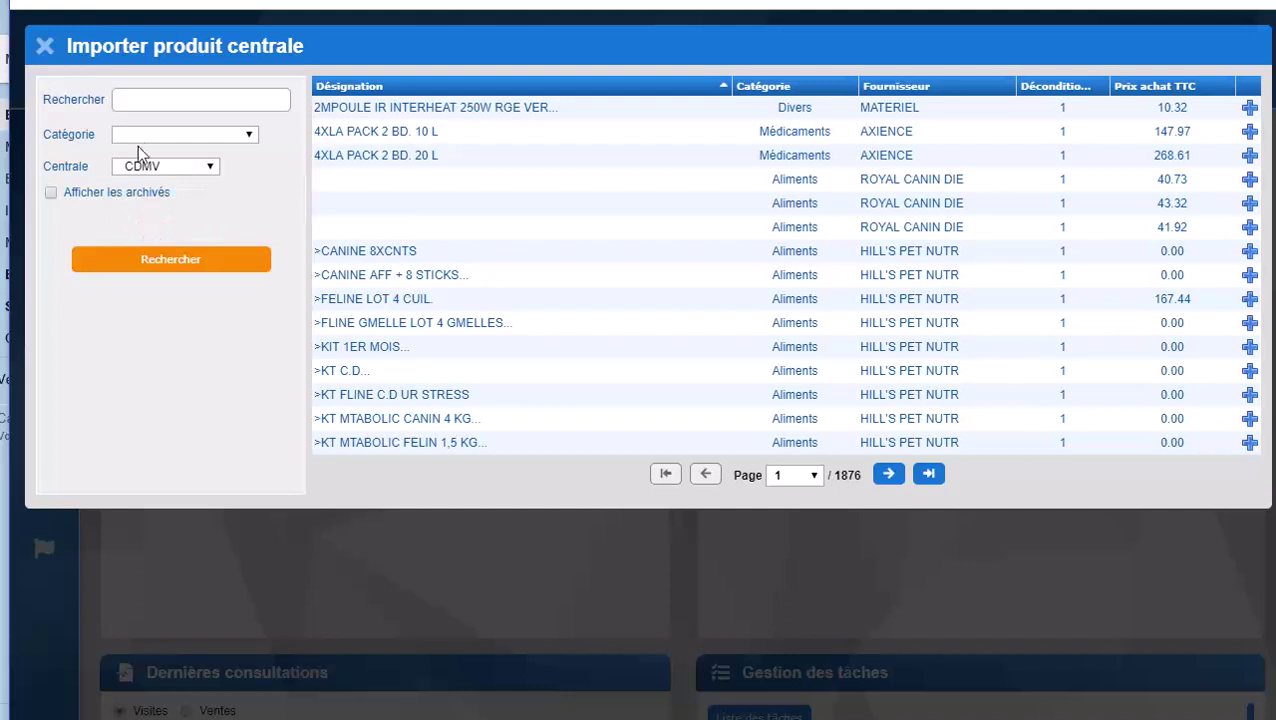
left_click(136, 104)
type("e")
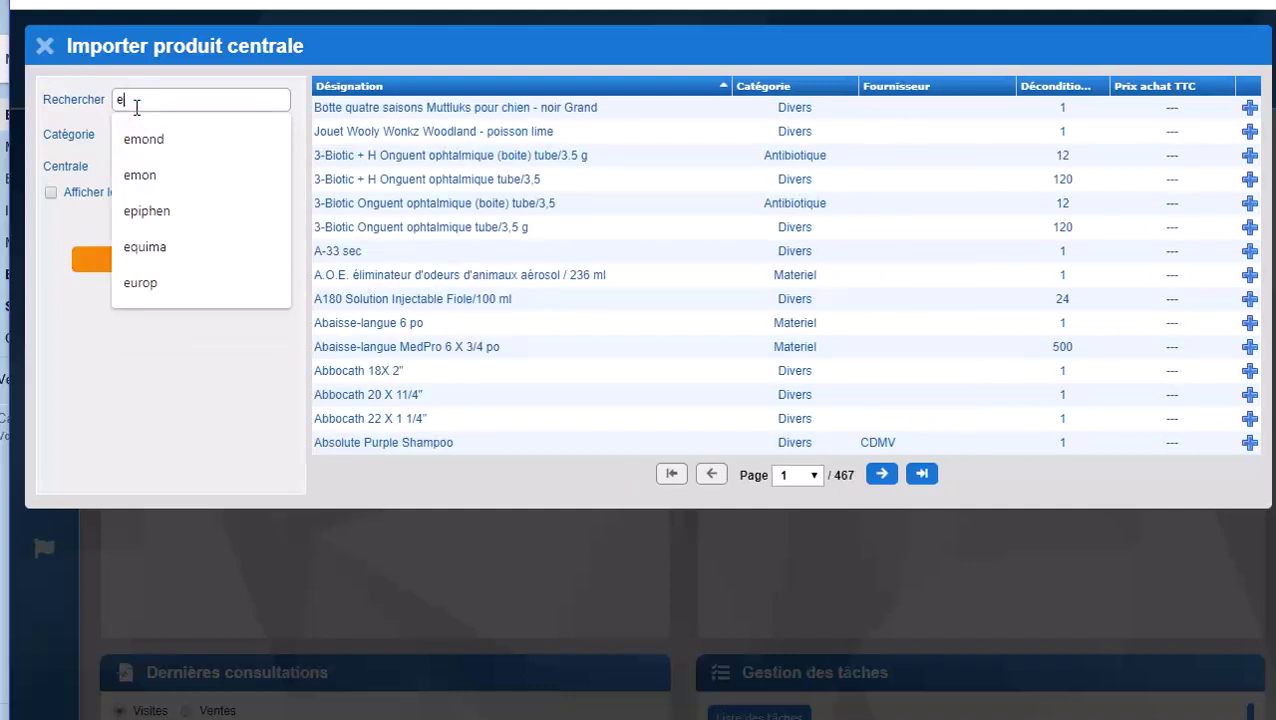
type("piphen")
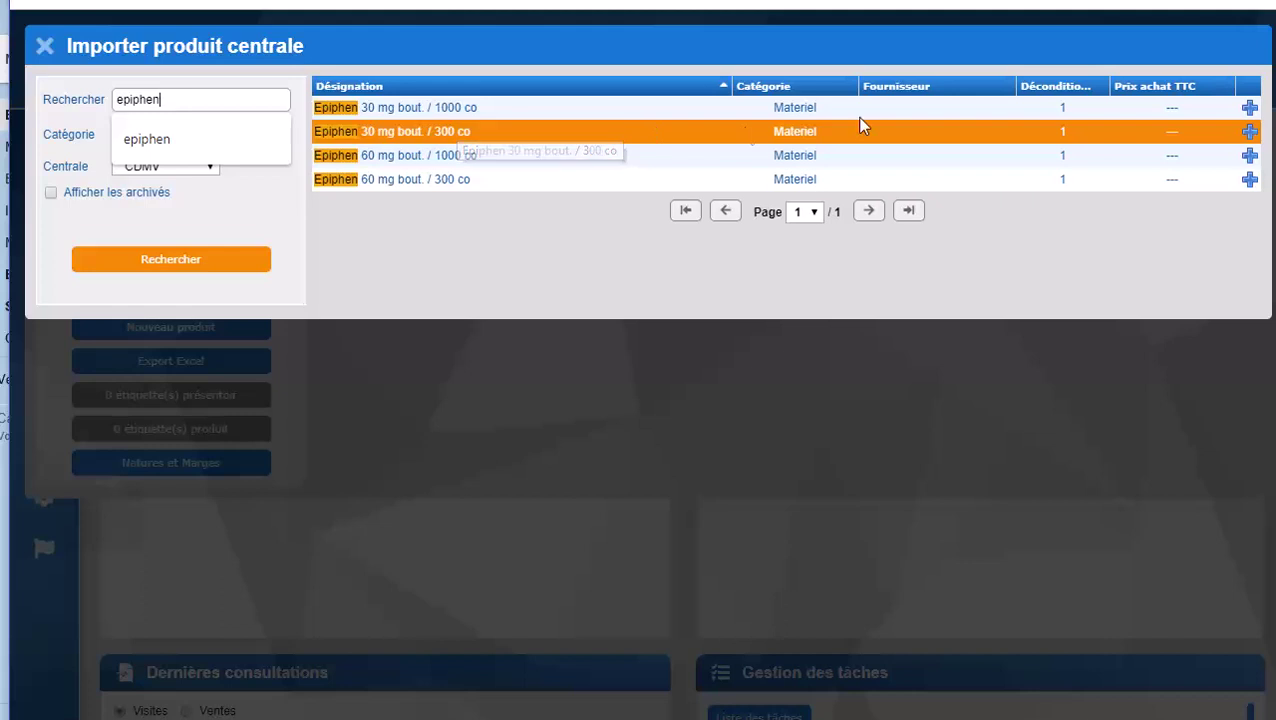
Start importing Epiphen 30 mg bout. / 300 co and set it to be split into 300 units of "comprimés".
left_click(1250, 132)
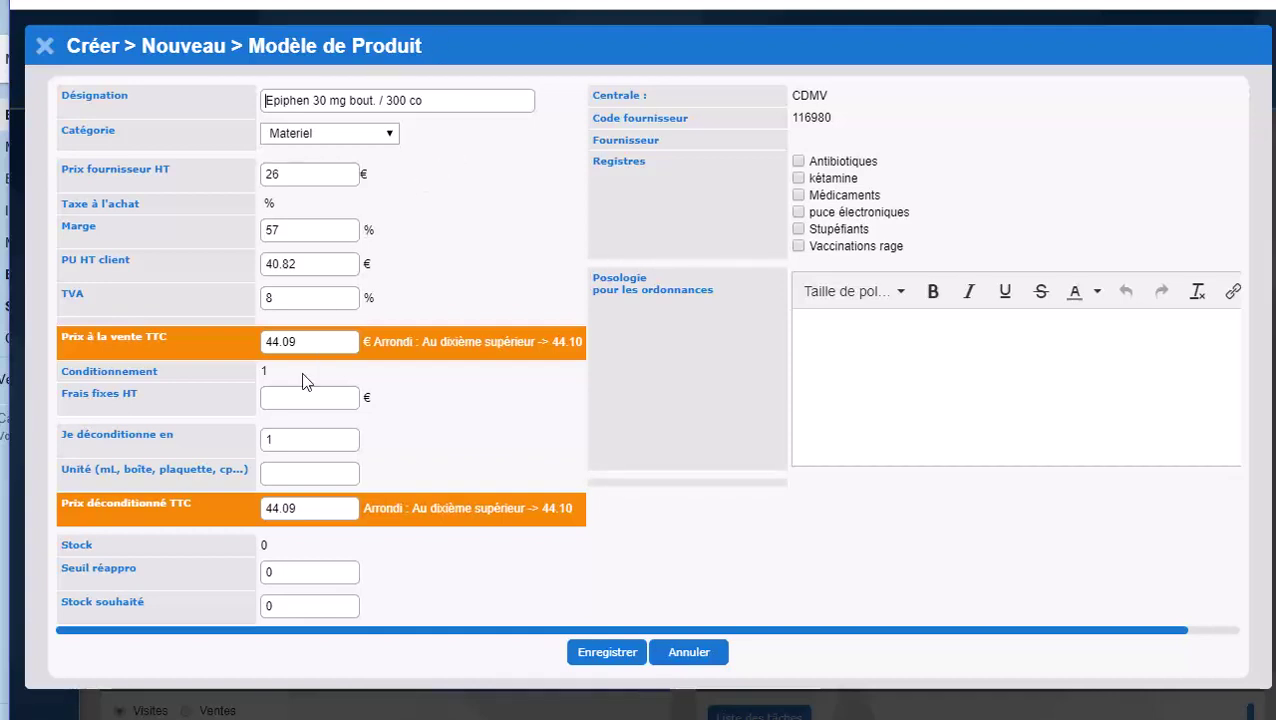
left_click(281, 439)
key("BackSpace")
type("300")
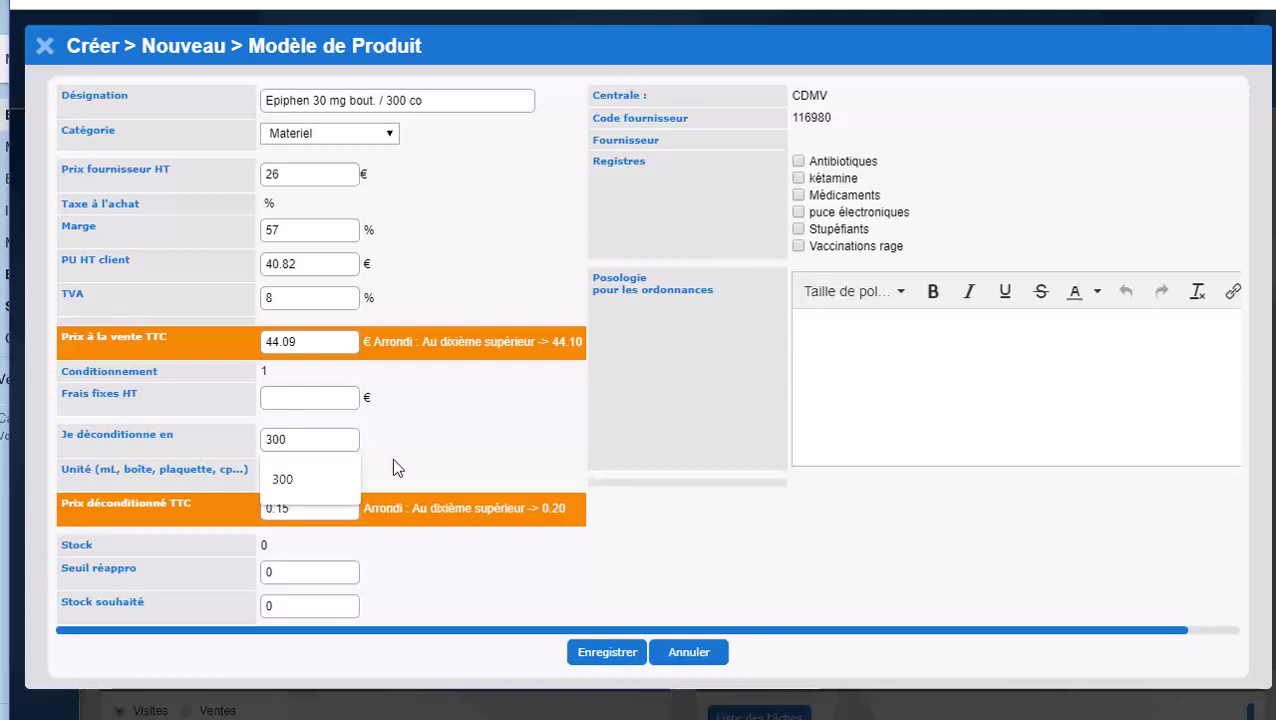
left_click(285, 476)
type("comp")
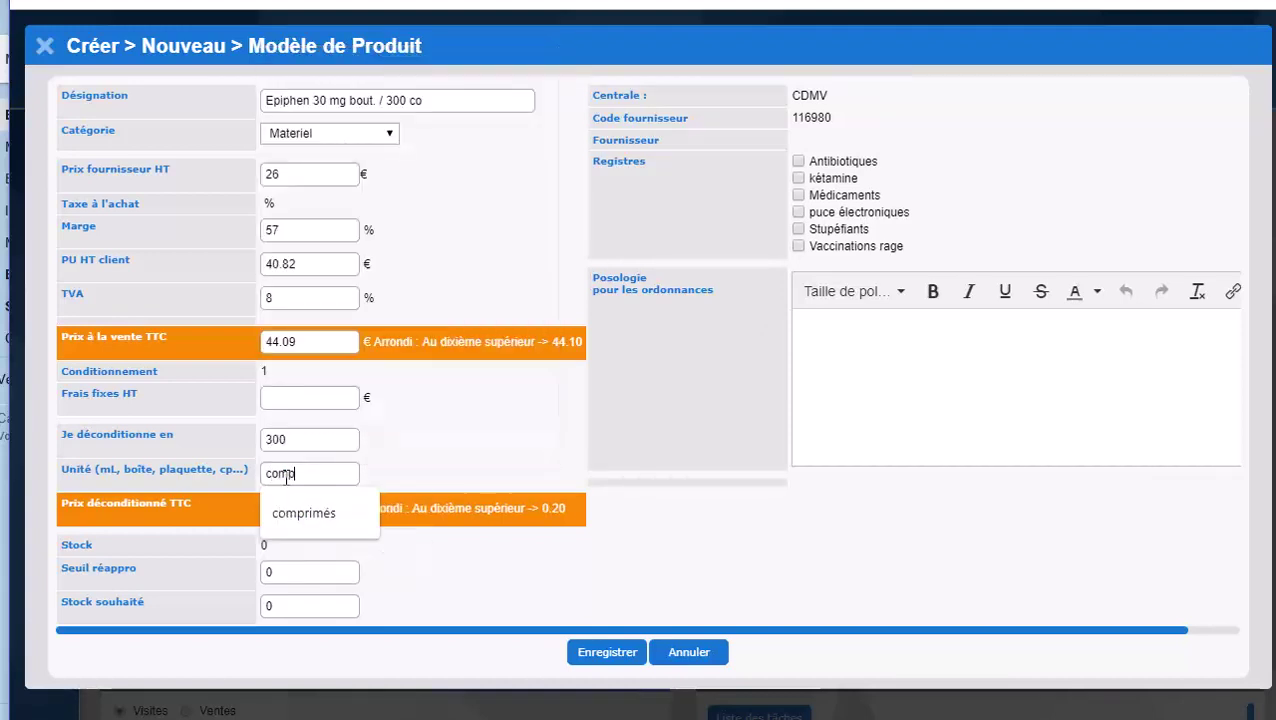
type("rimés")
Change the product's designation to "Epiphen 30 mg bout. / 1 co".
left_click(404, 100)
key("BackSpace")
key("BackSpace")
key("BackSpace")
type("1")
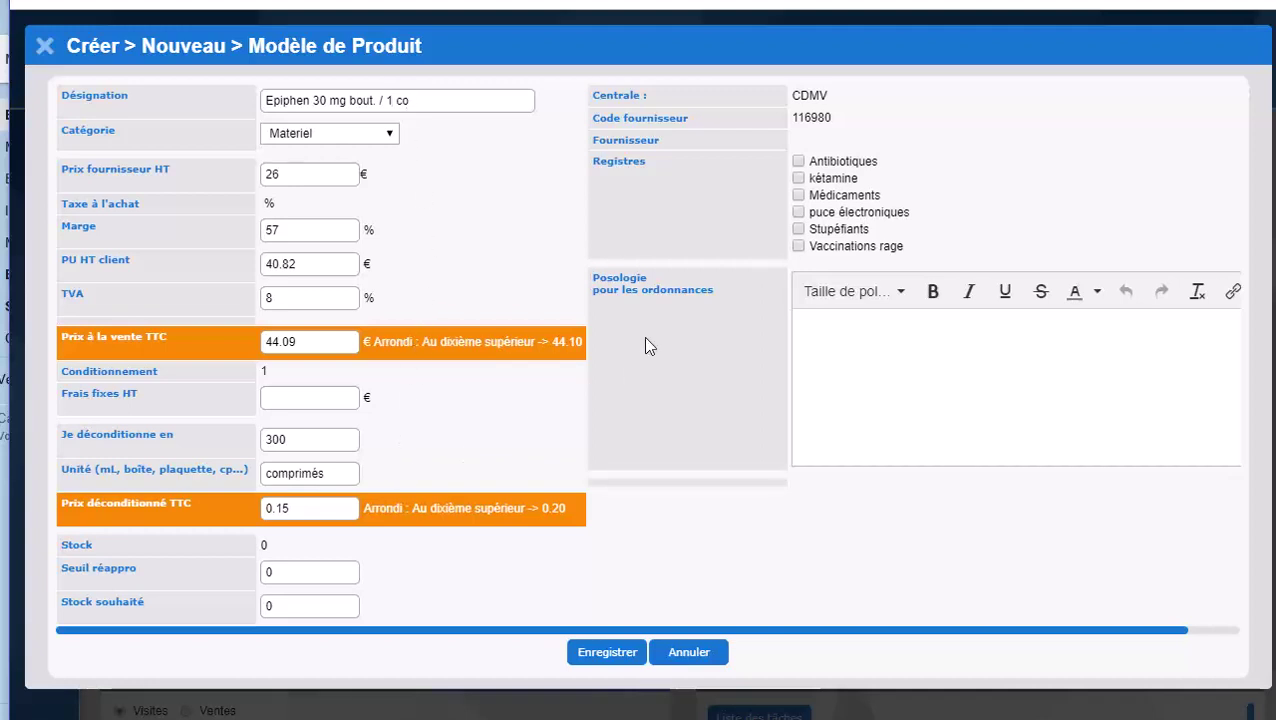
Set the product's reorder threshold to 100 and its desired stock to 200.
left_click(310, 573)
key("BackSpace")
type("100")
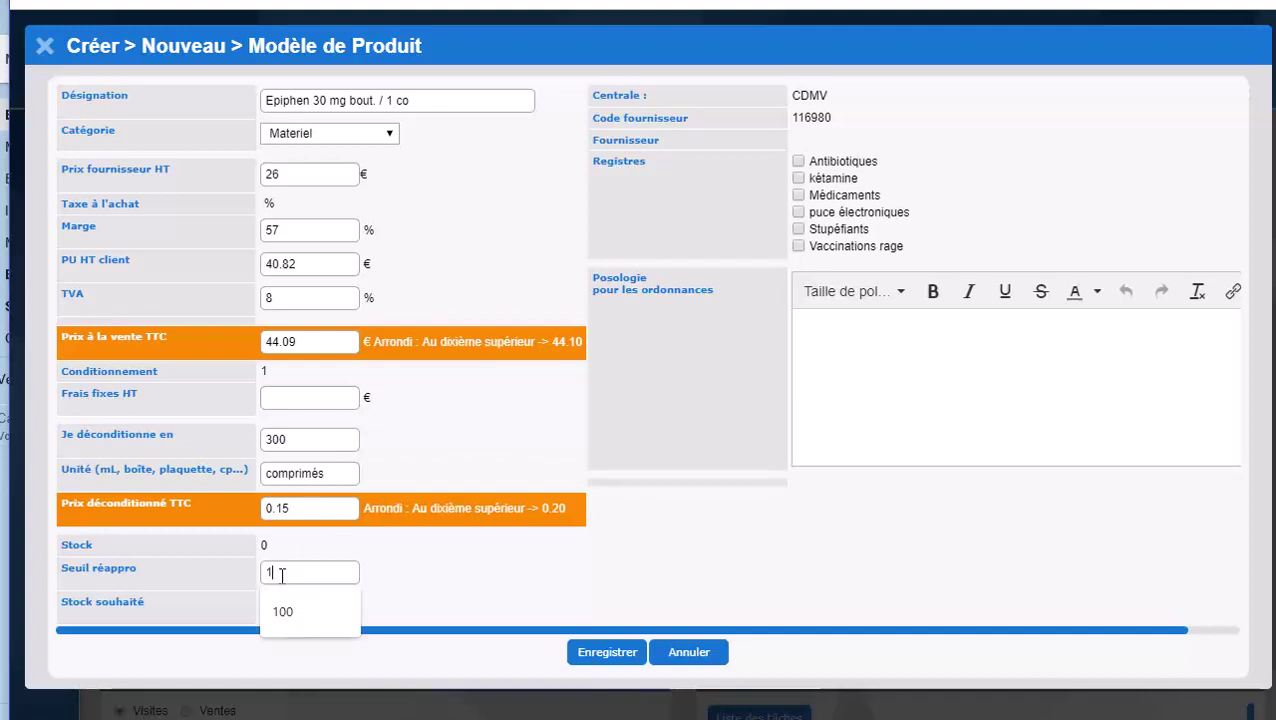
left_click(426, 625)
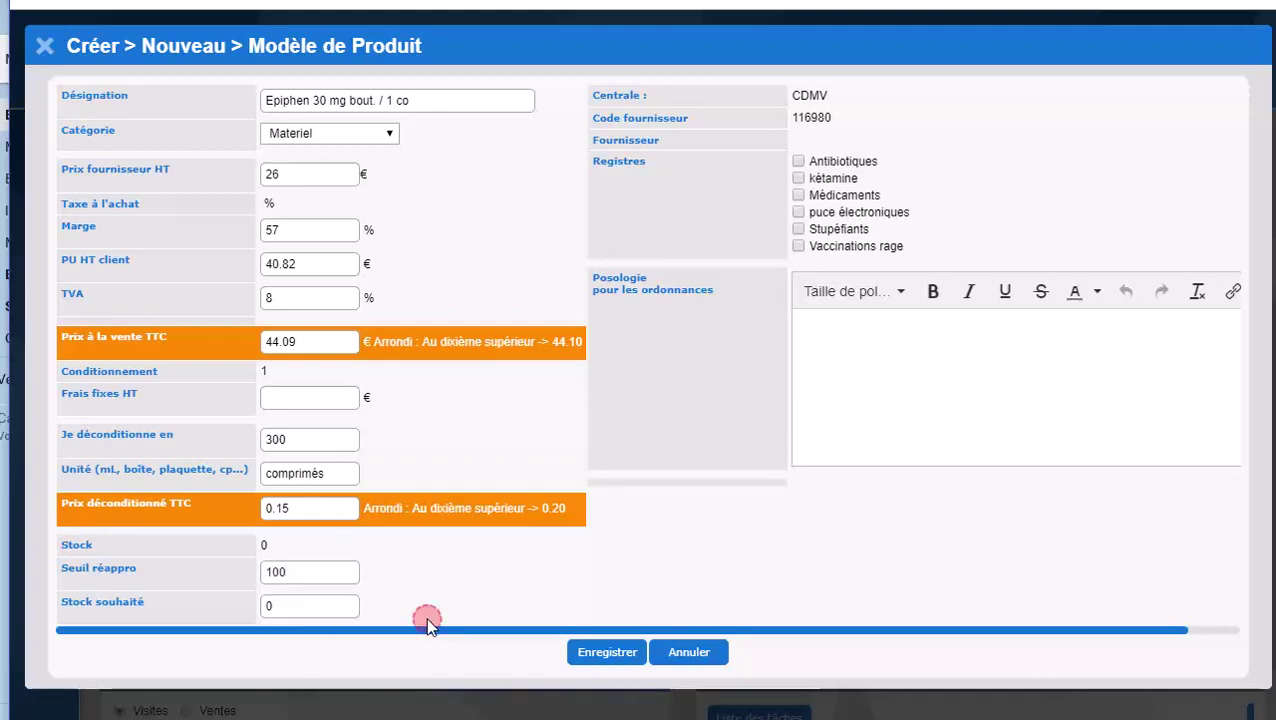
left_click(276, 607)
key("BackSpace")
type("200")
left_click(573, 652)
Assign the product to the Stupéfiants and Médicaments registers and save it.
left_click(798, 231)
left_click(798, 196)
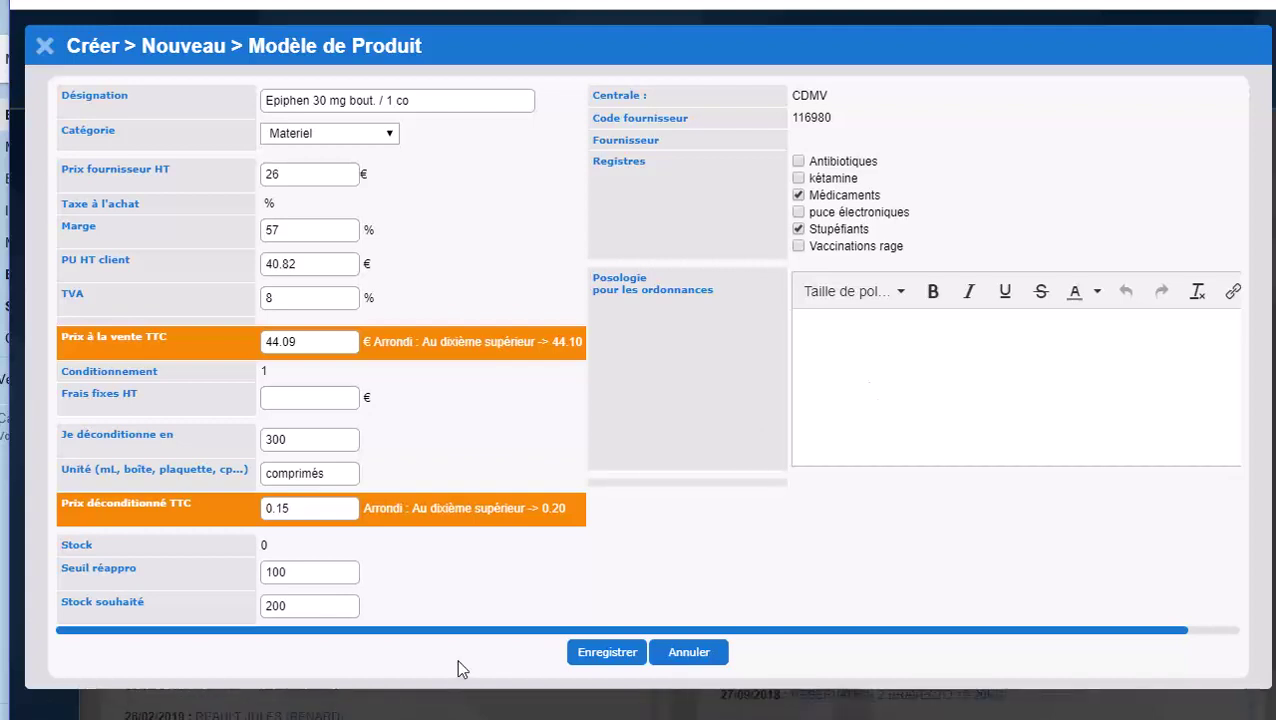
left_click(607, 652)
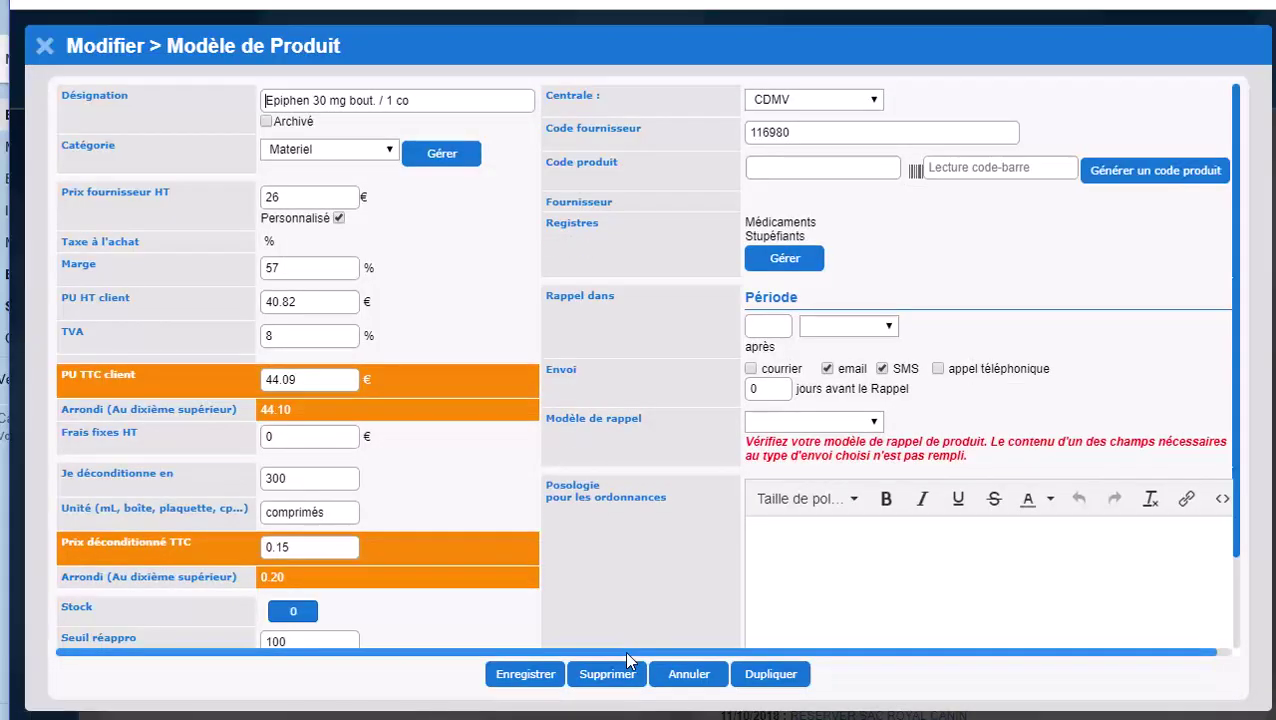
Change the new product's purchasing centre to CDMV narcotiques and save the product.
left_click(876, 100)
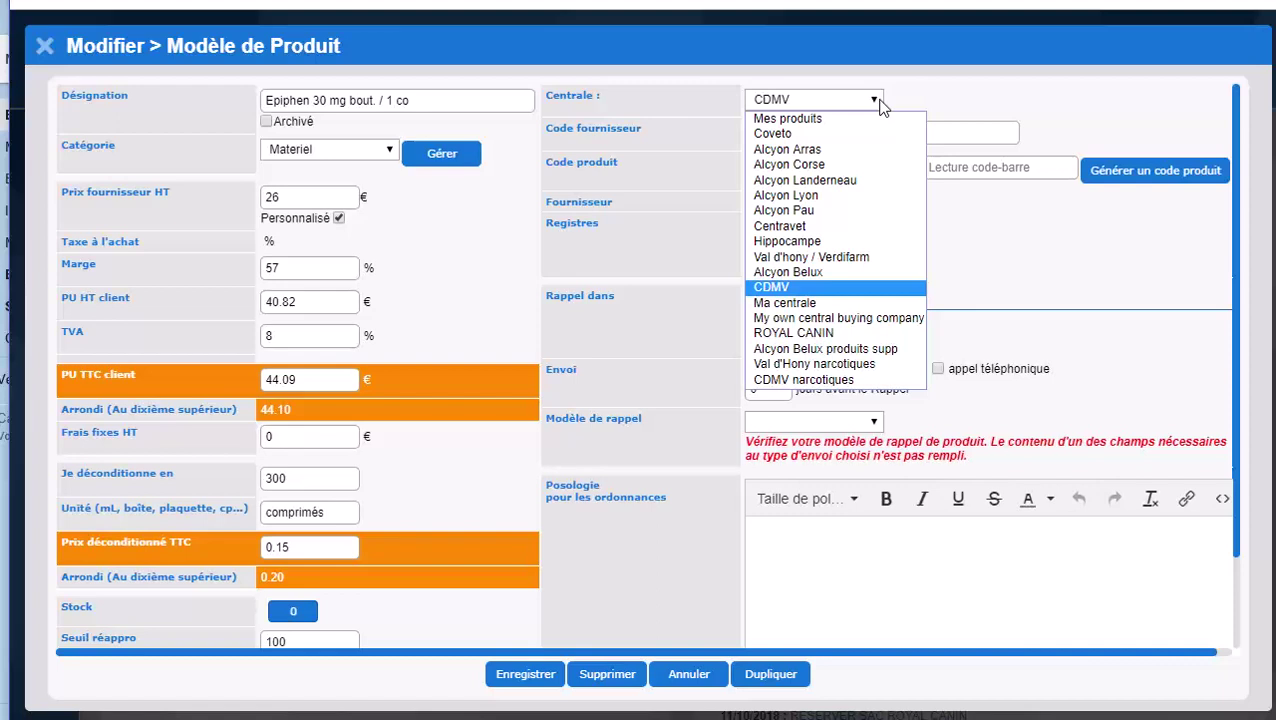
left_click(837, 380)
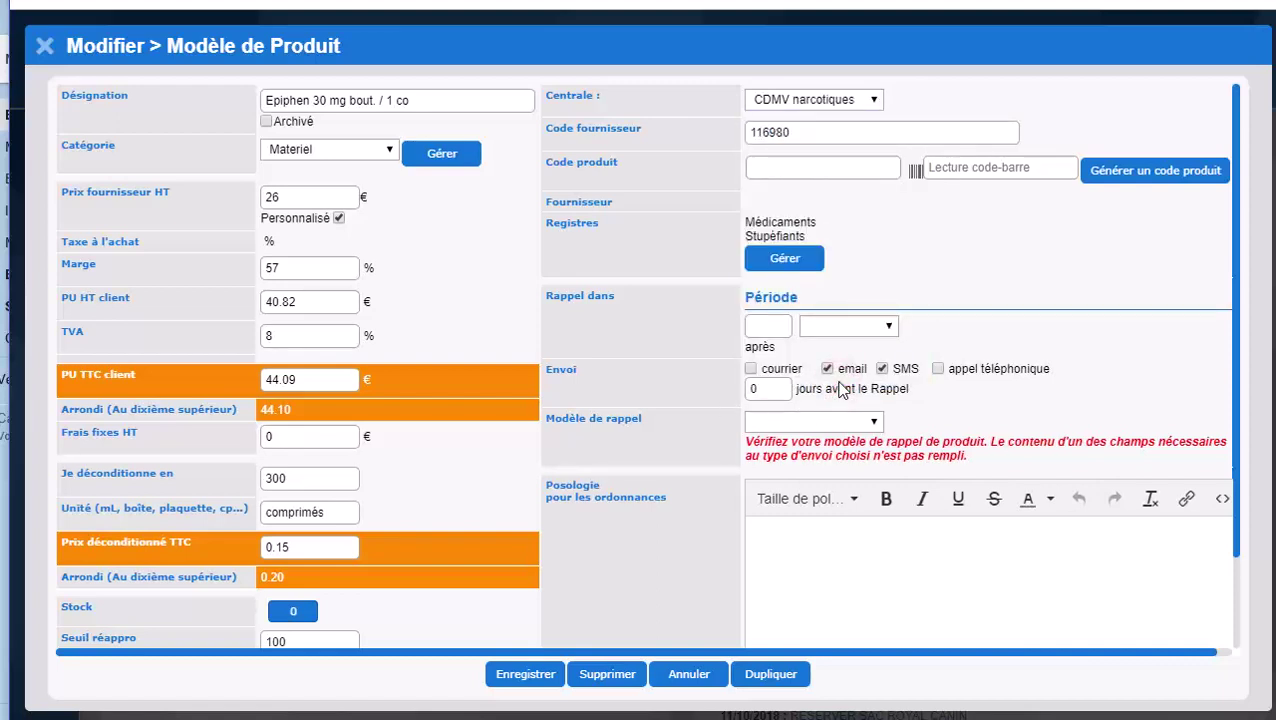
left_click(504, 676)
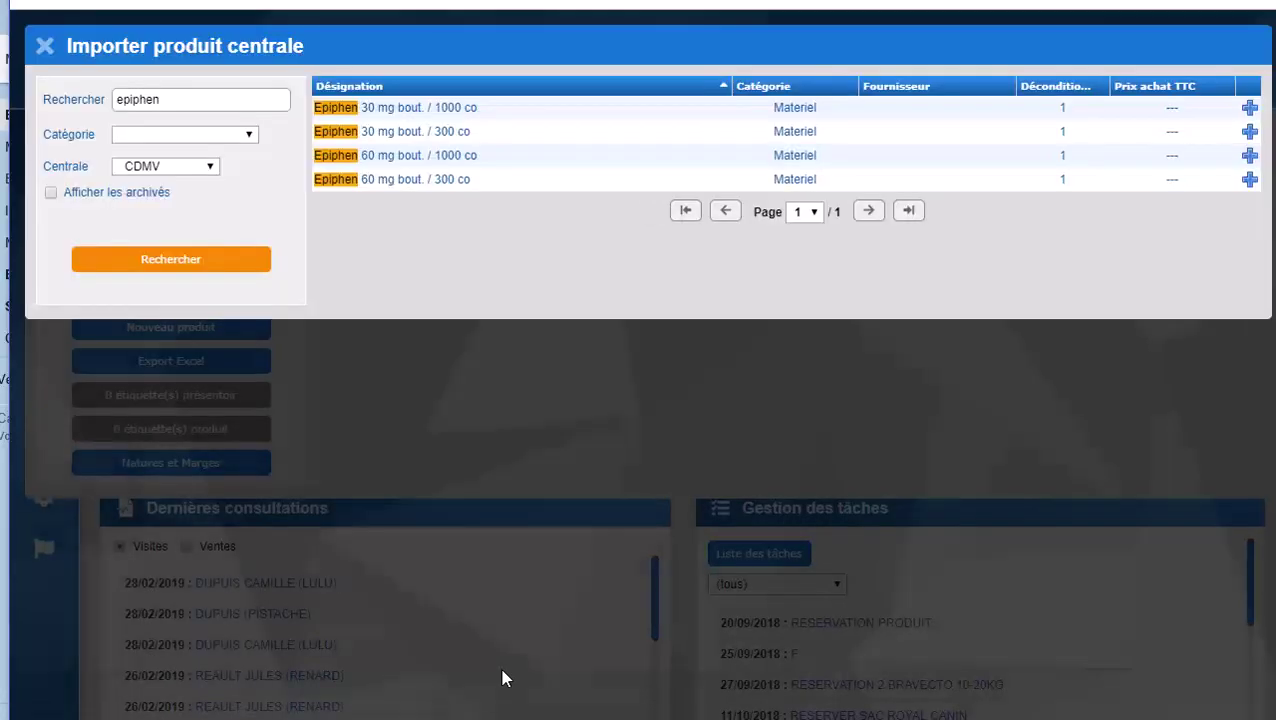
Return to the clinic's product list, search it for "epiphen" to check the imported product, and close the list.
left_click(45, 48)
type("epiphen")
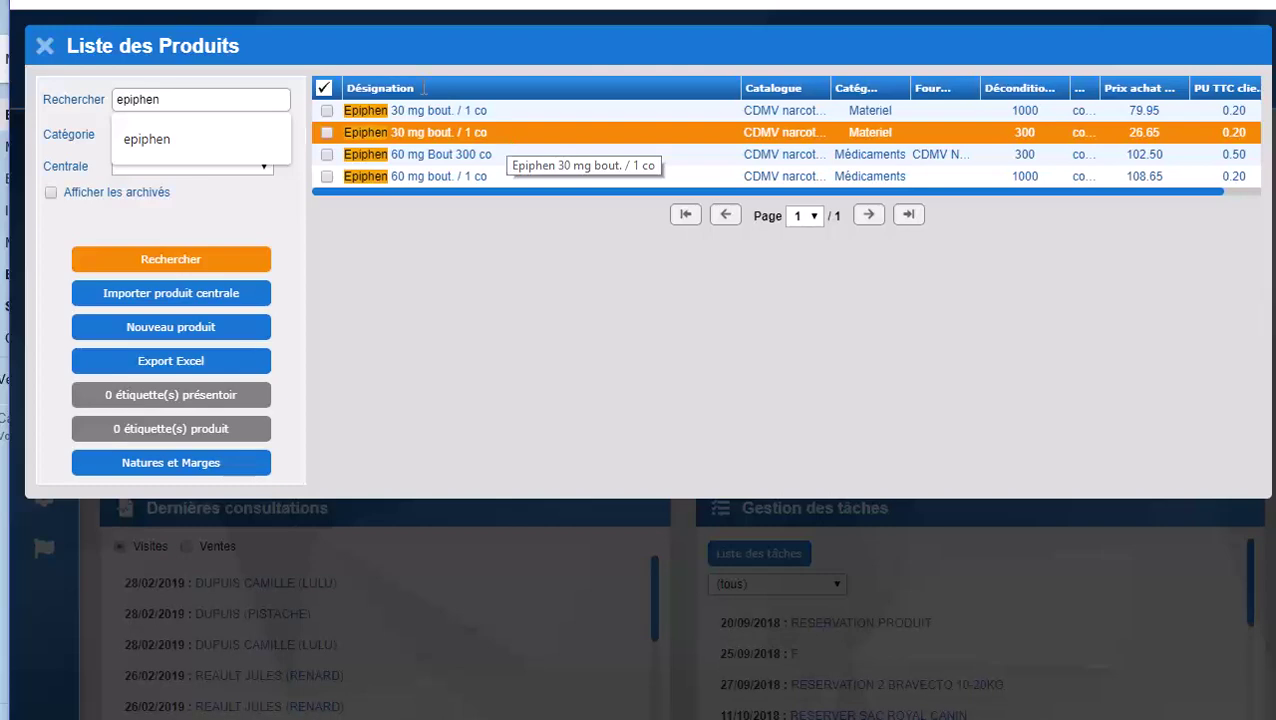
left_click(44, 50)
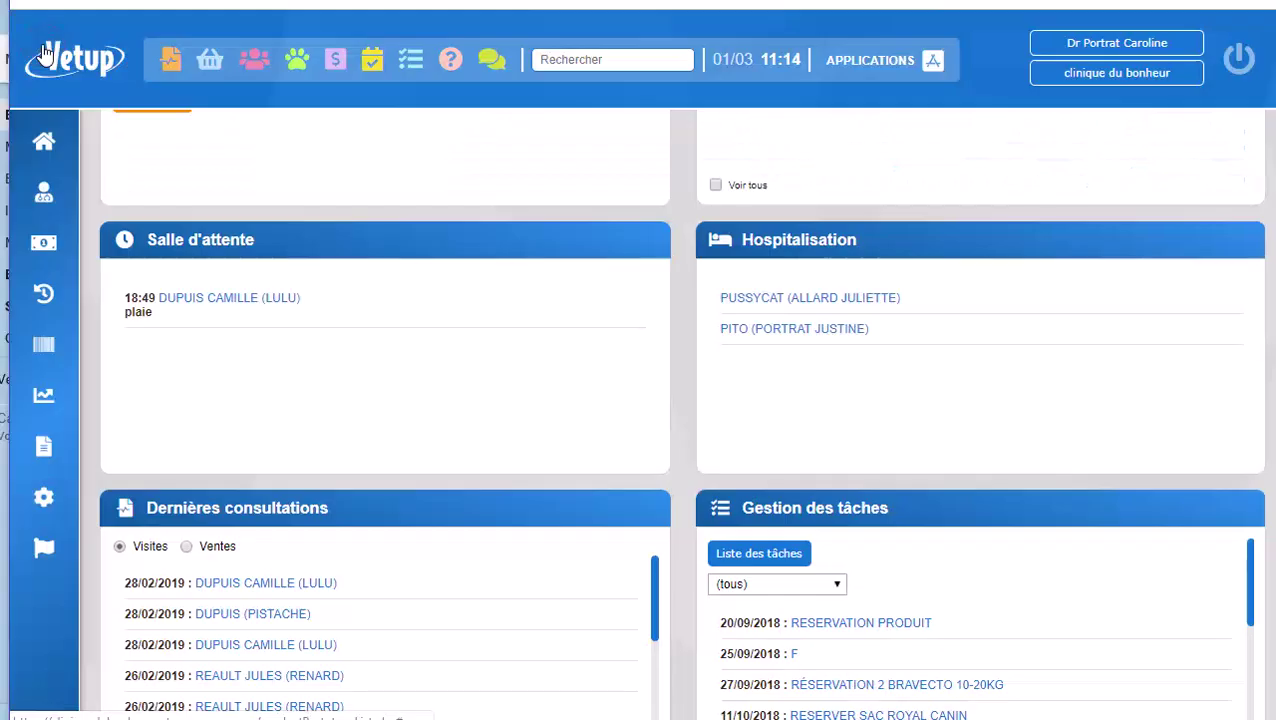
Create a new central order, fill in its order number, and choose CDMV narcotiques as the purchasing centre.
mouse_move(50, 290)
left_click(82, 352)
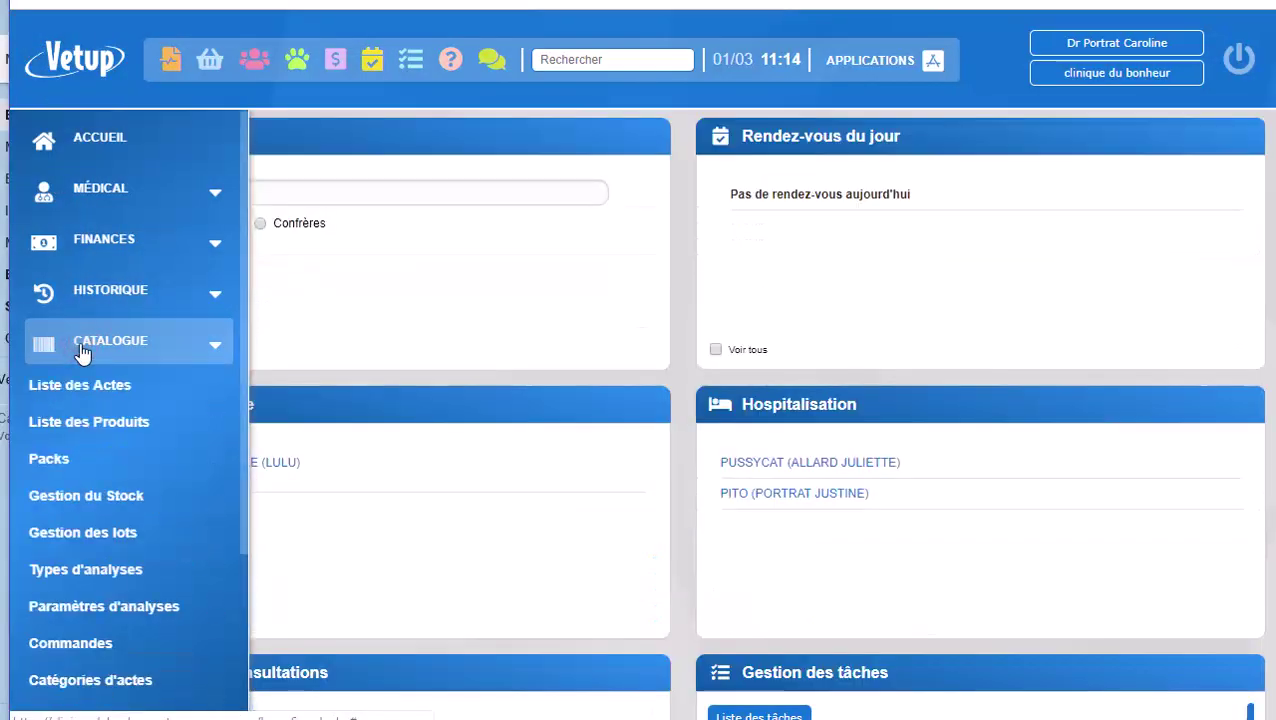
left_click(100, 645)
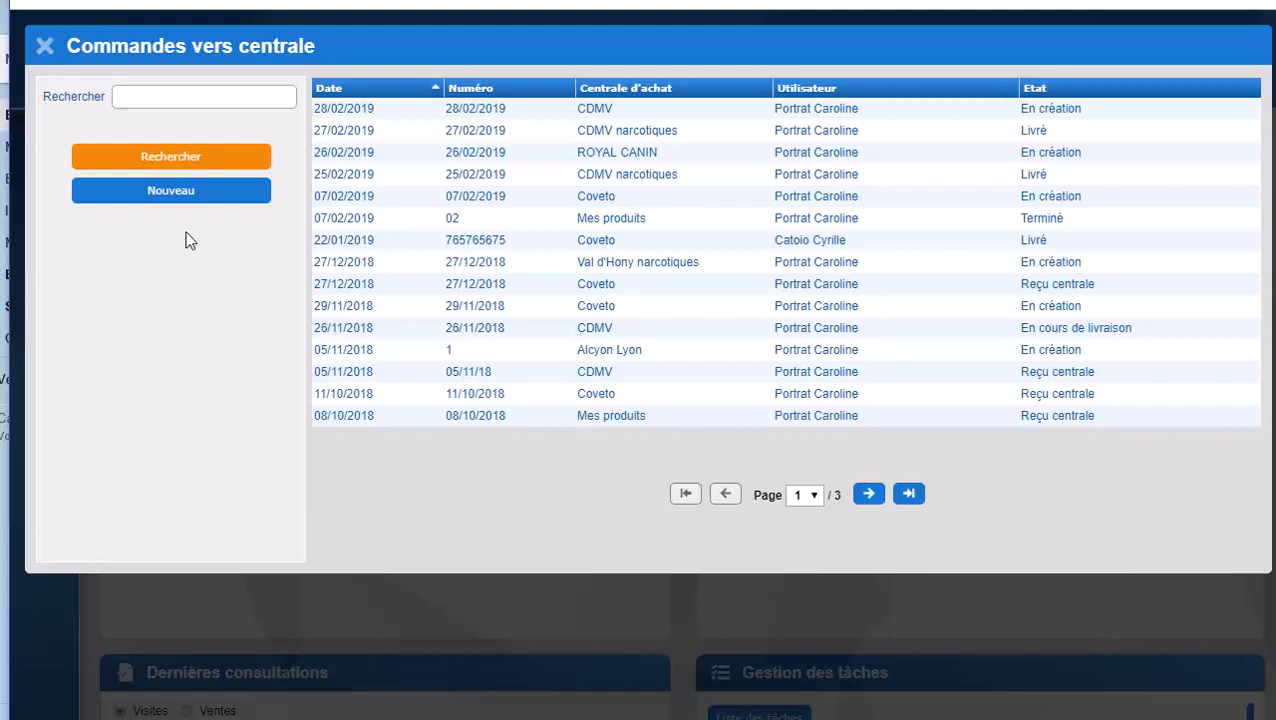
left_click(183, 194)
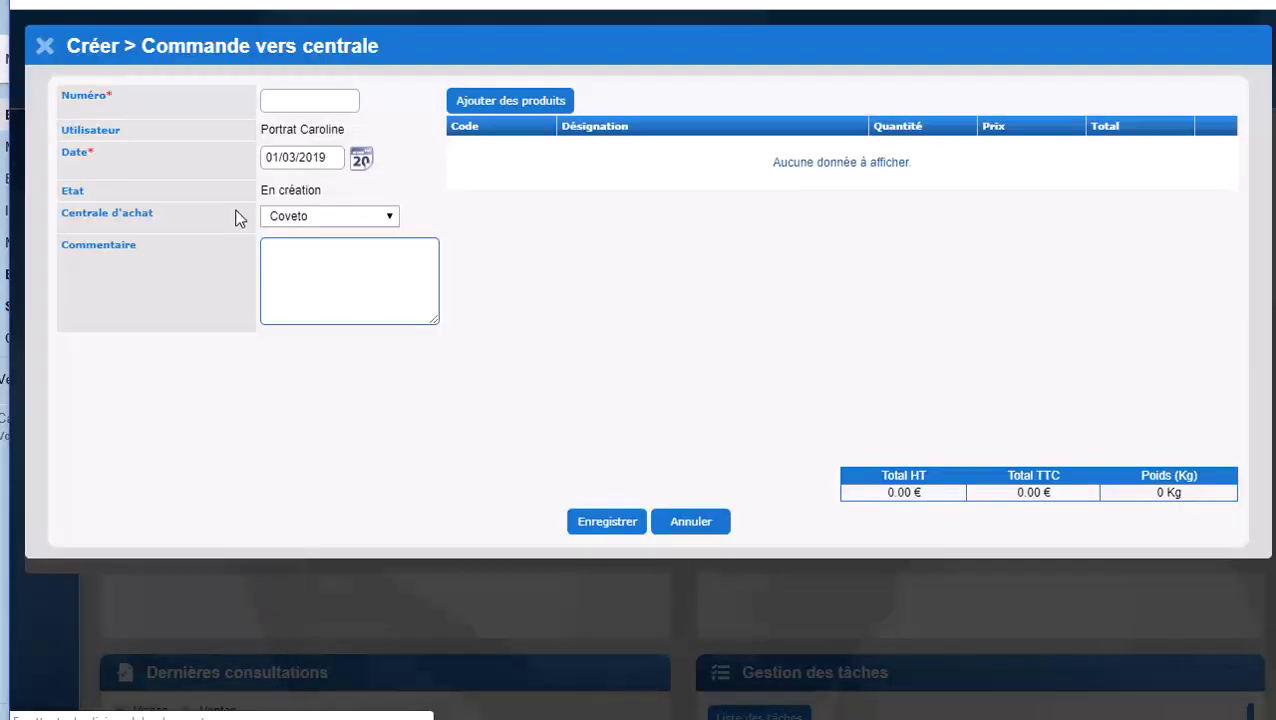
type("01/03/2019")
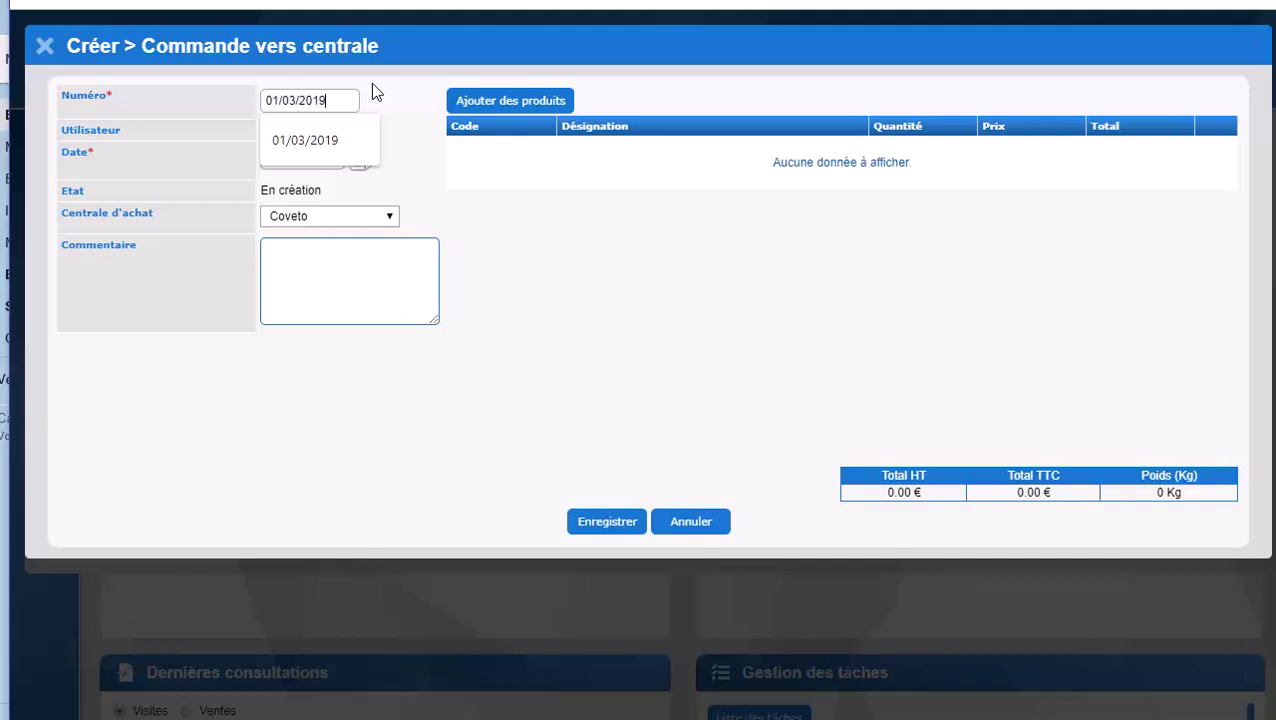
left_click(389, 217)
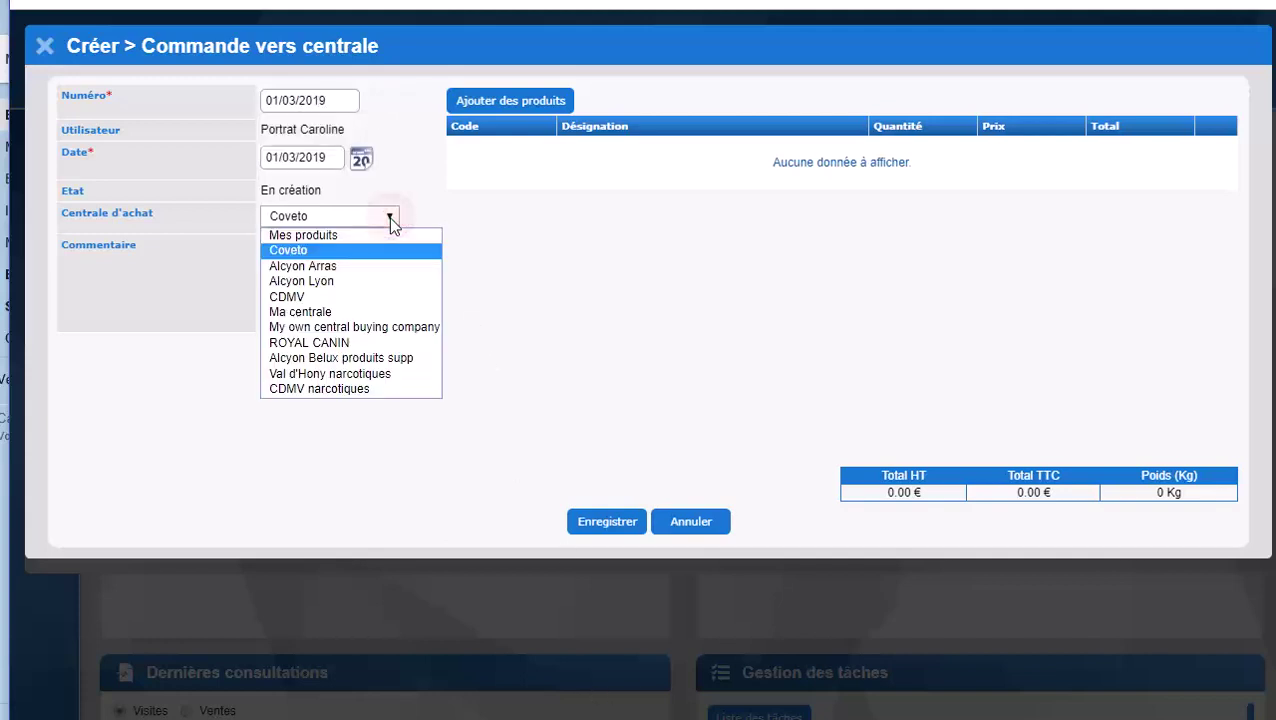
left_click(349, 389)
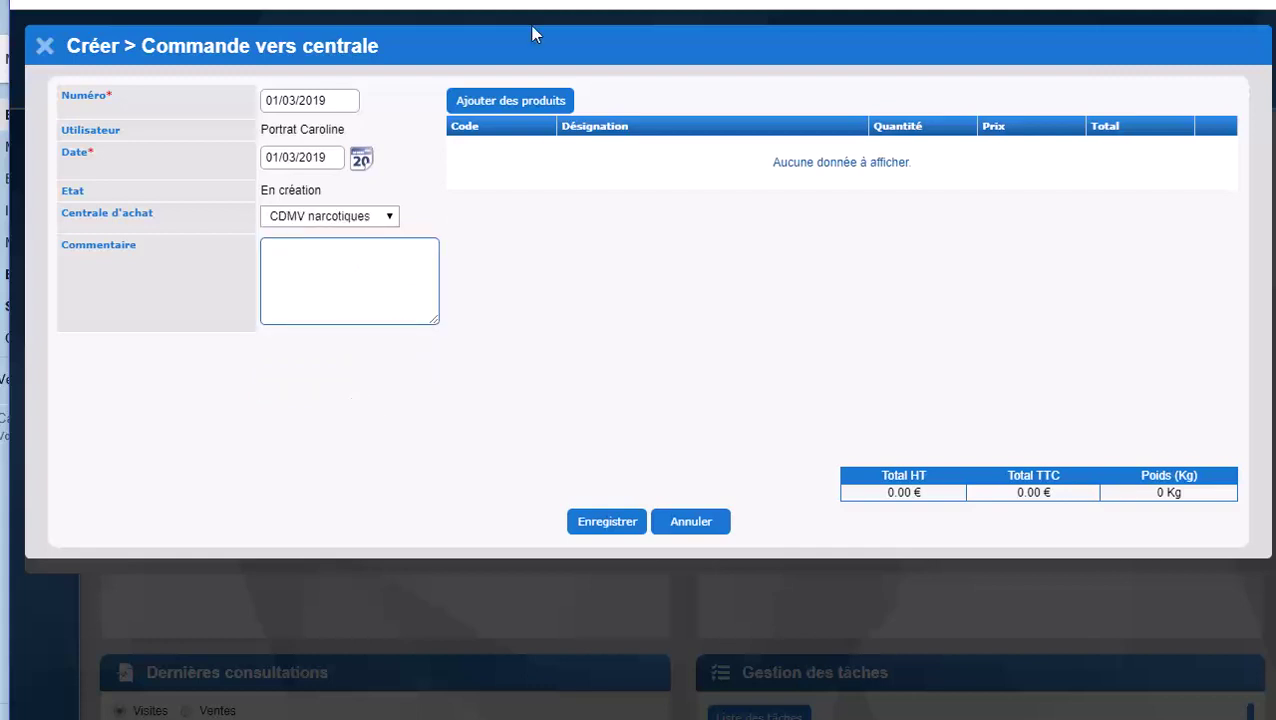
Add both Epiphen products needing restocking, 30 mg and 60 mg, to the CDMV narcotiques order.
left_click(557, 100)
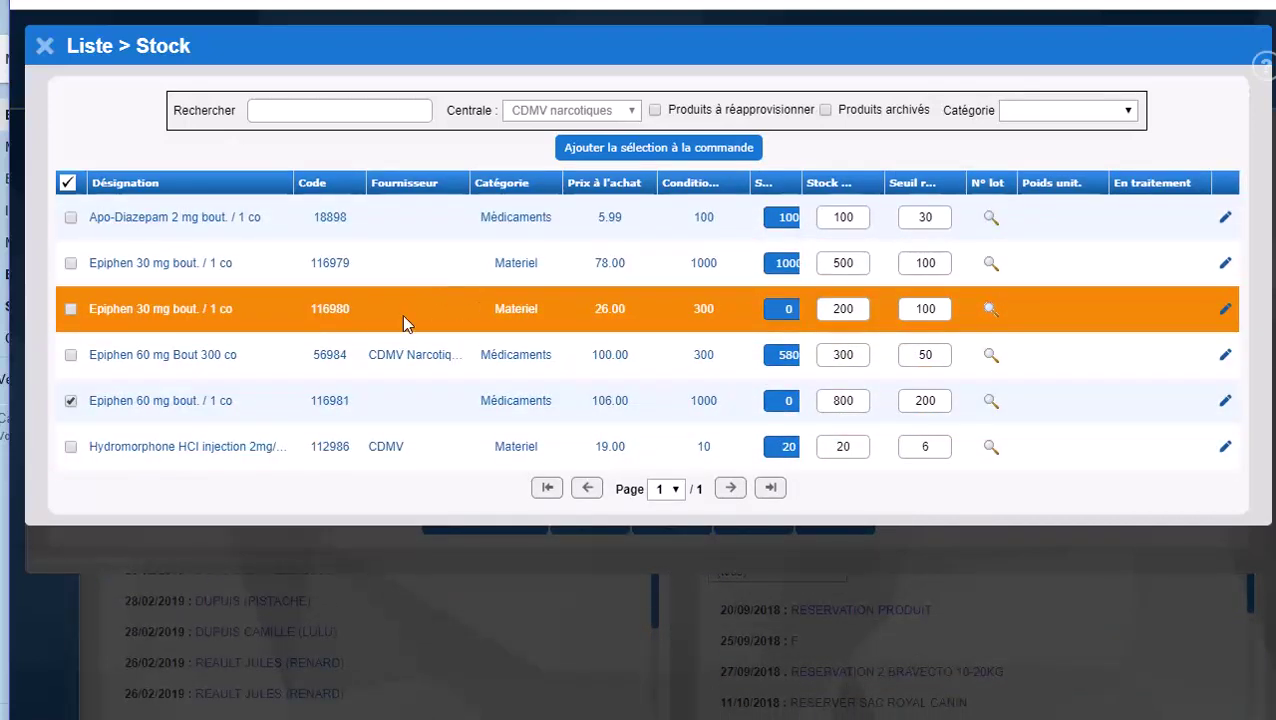
left_click(655, 111)
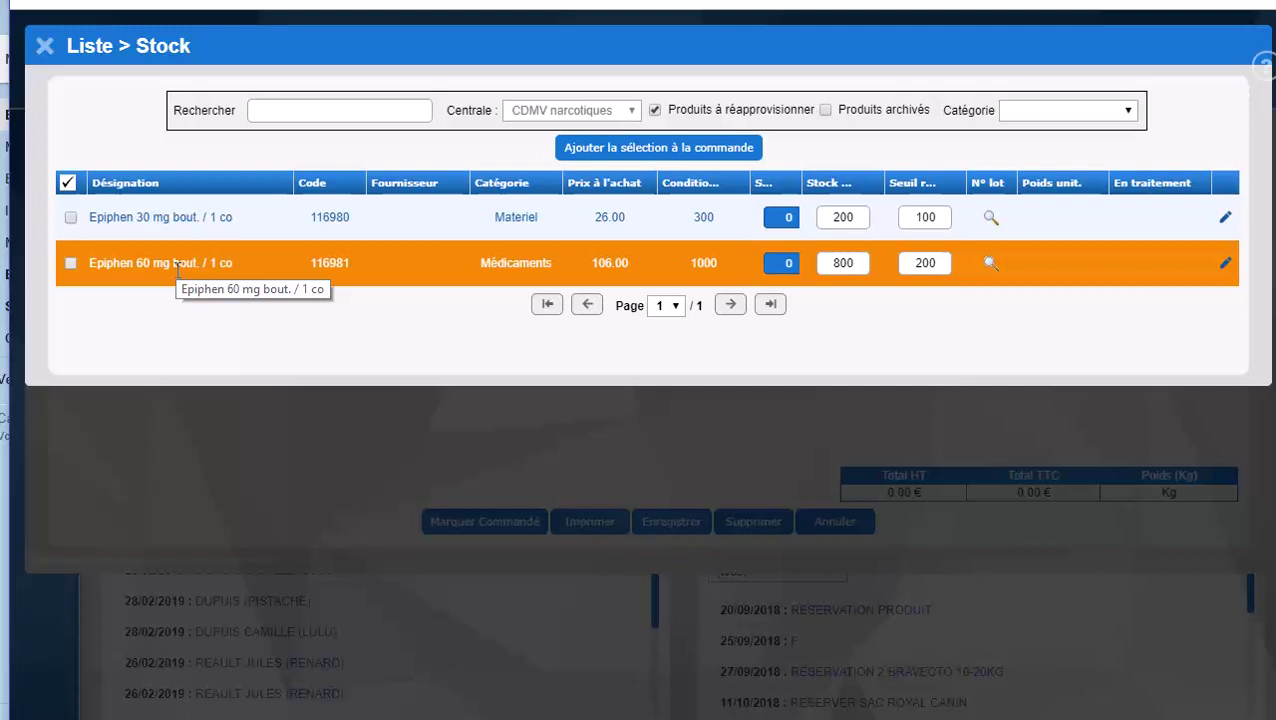
left_click(66, 185)
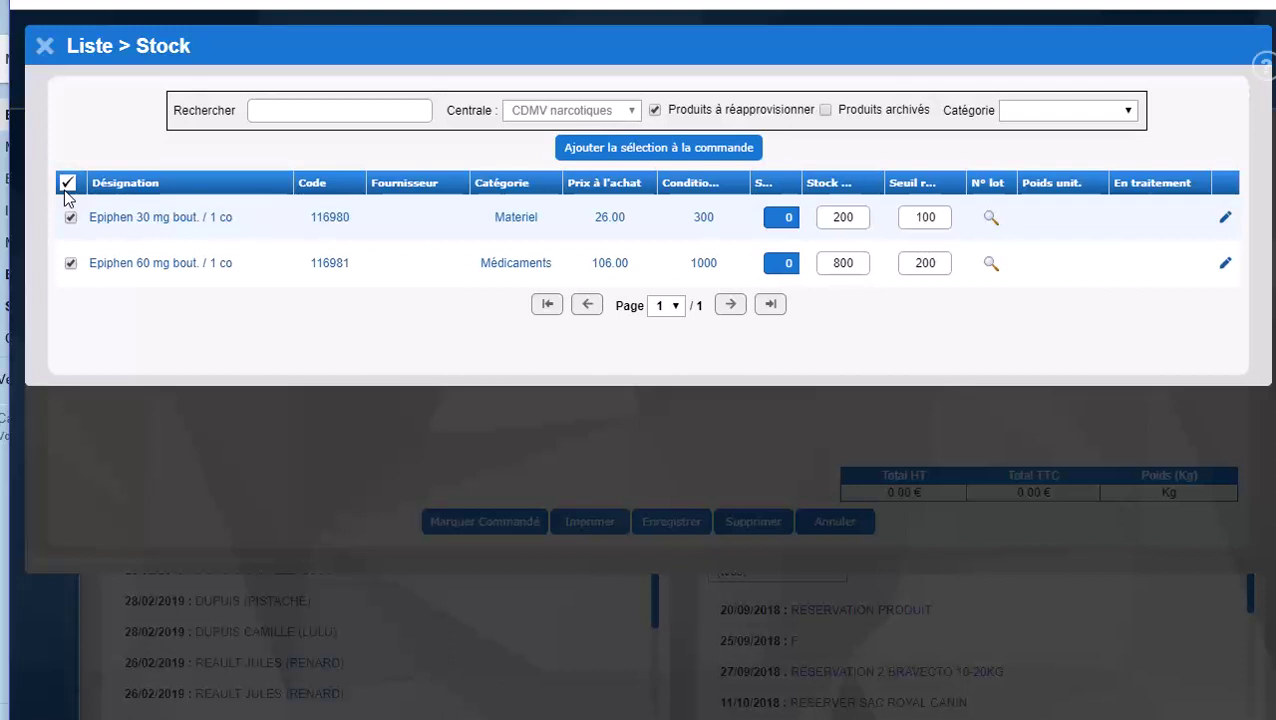
left_click(650, 147)
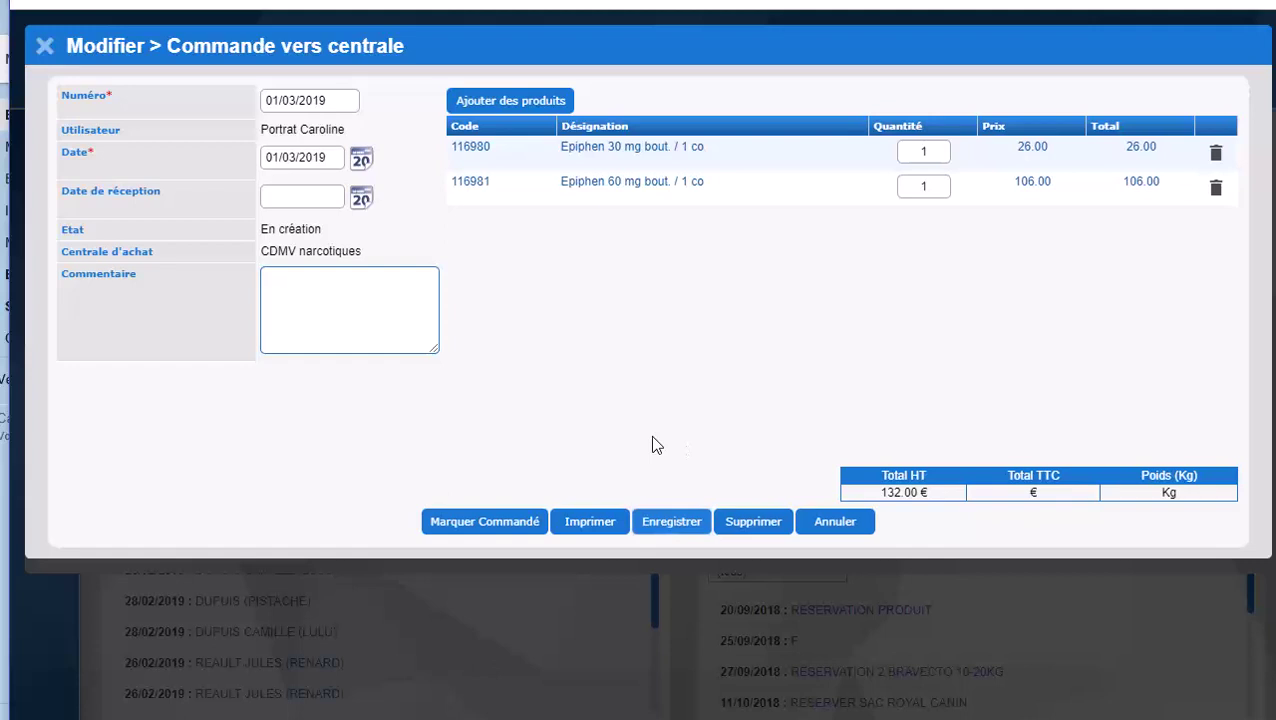
Generate the printable version of the narcotics order, review it, and close it.
left_click(588, 522)
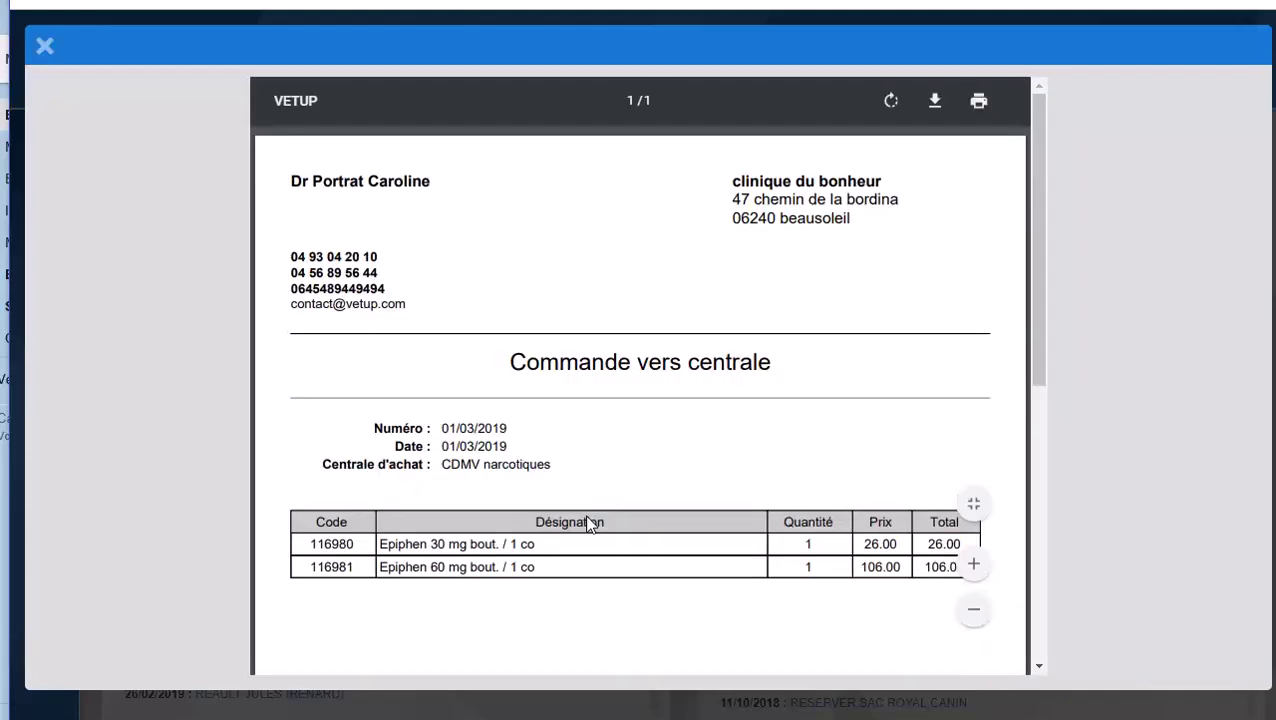
scroll(715, 480, "down", 3)
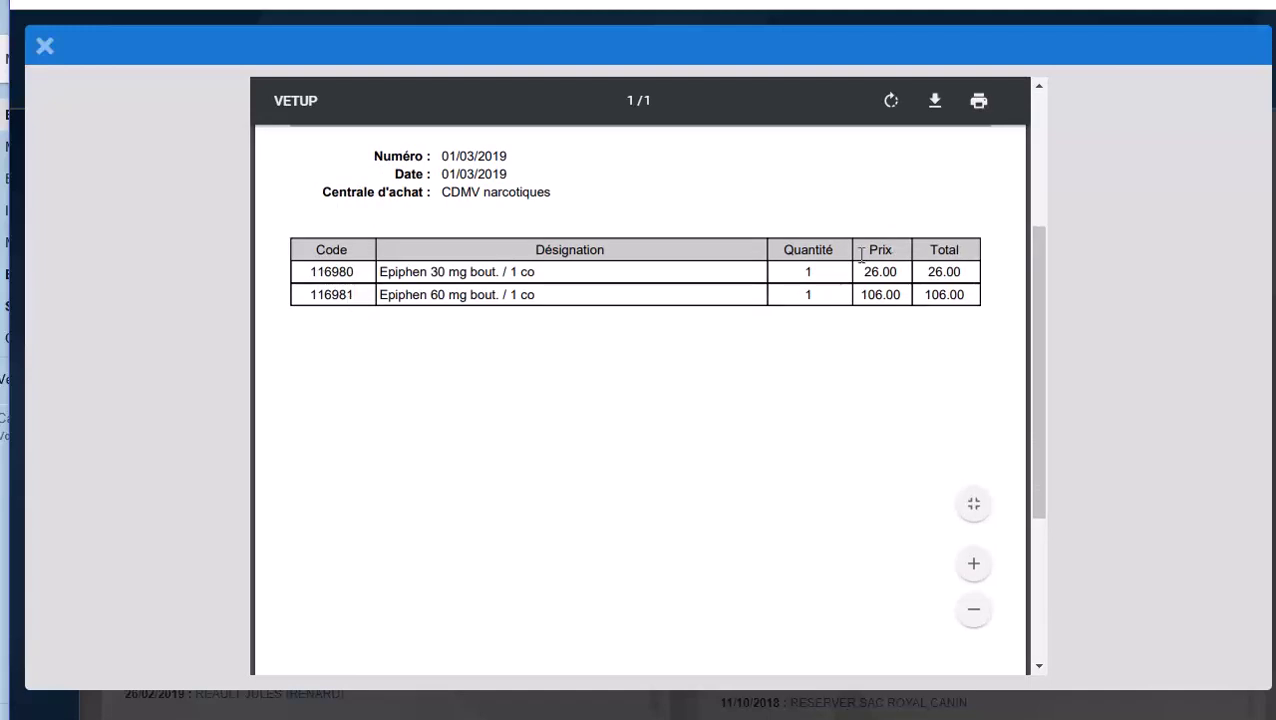
scroll(785, 404, "up", 3)
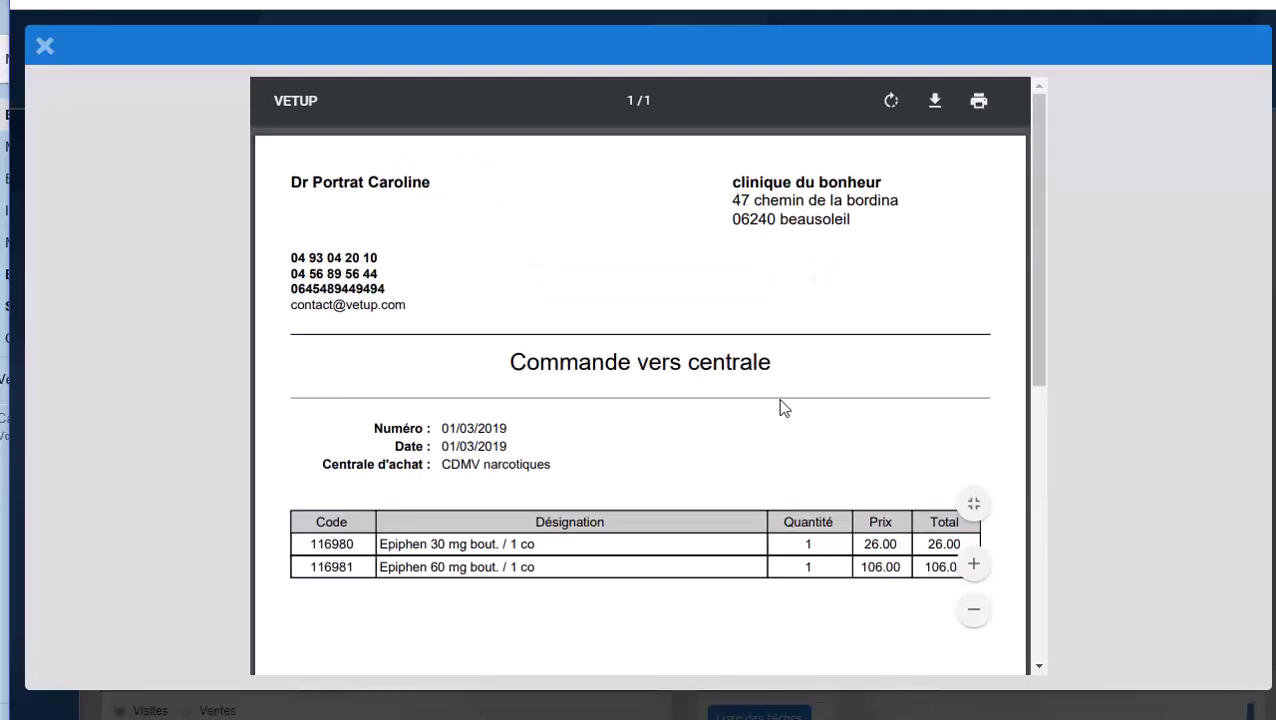
left_click(45, 48)
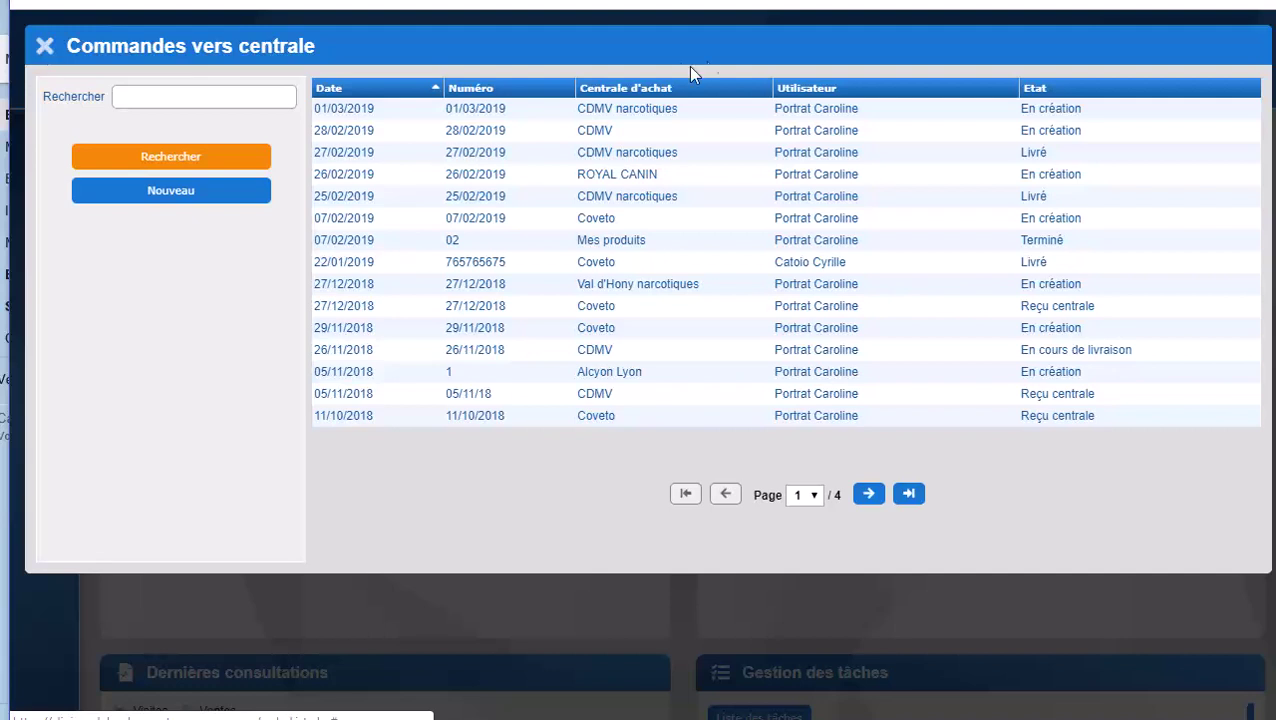
Reopen the CDMV narcotiques order dated 01/03/2019, mark it as ordered, and return to the order list.
left_click(690, 107)
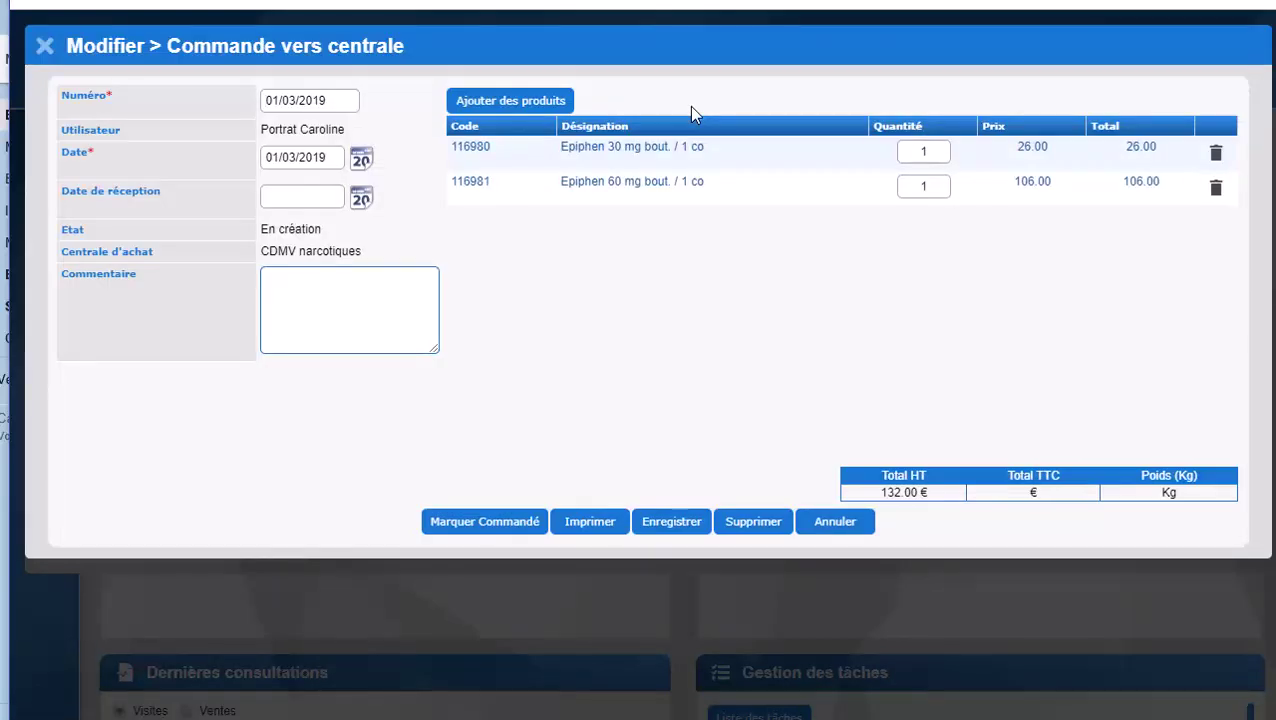
left_click(484, 522)
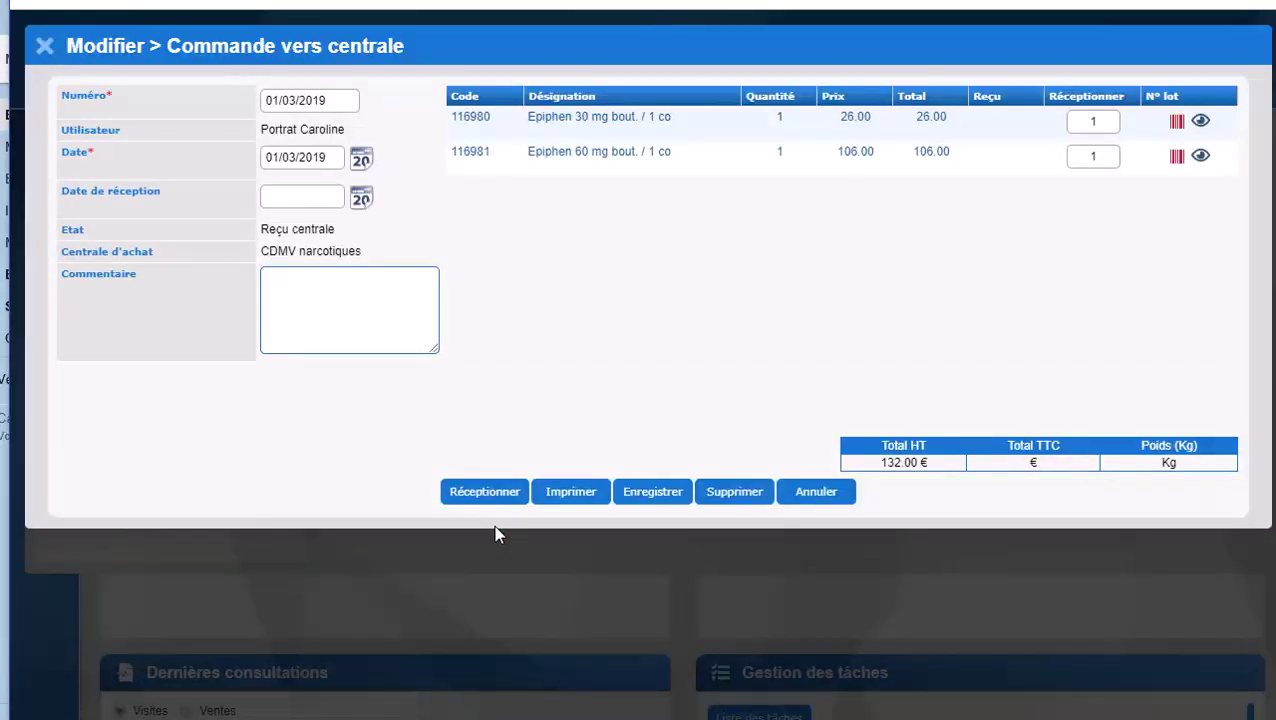
left_click(44, 47)
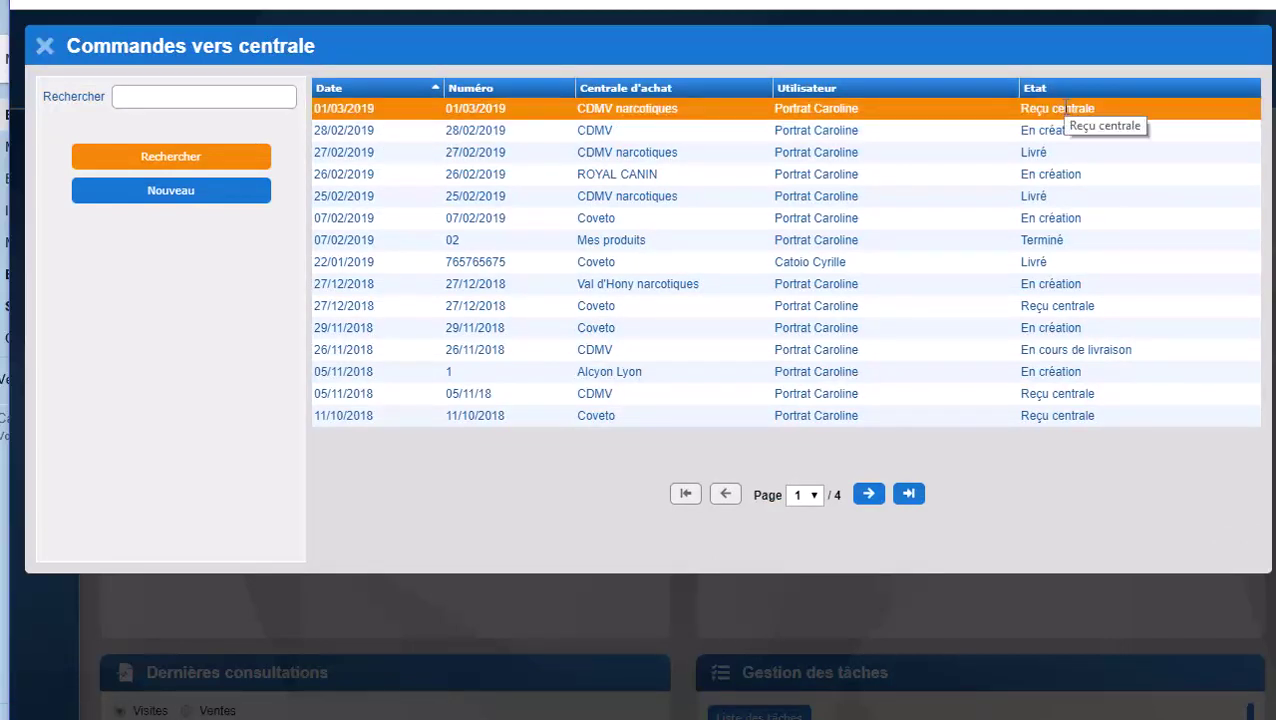
In the 01/03/2019 narcotics order, create lot K3568 expiring 02/03/2022 for Epiphen 30 mg and save the lot entry.
left_click(540, 110)
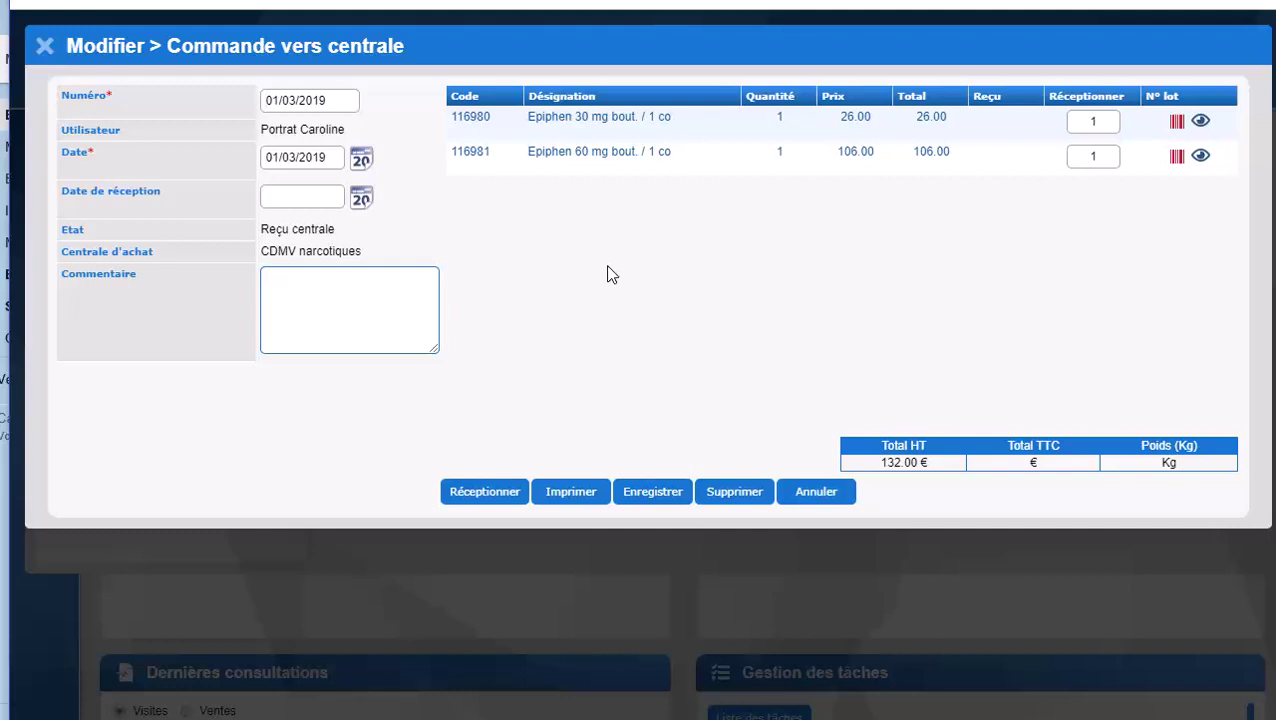
left_click(1177, 121)
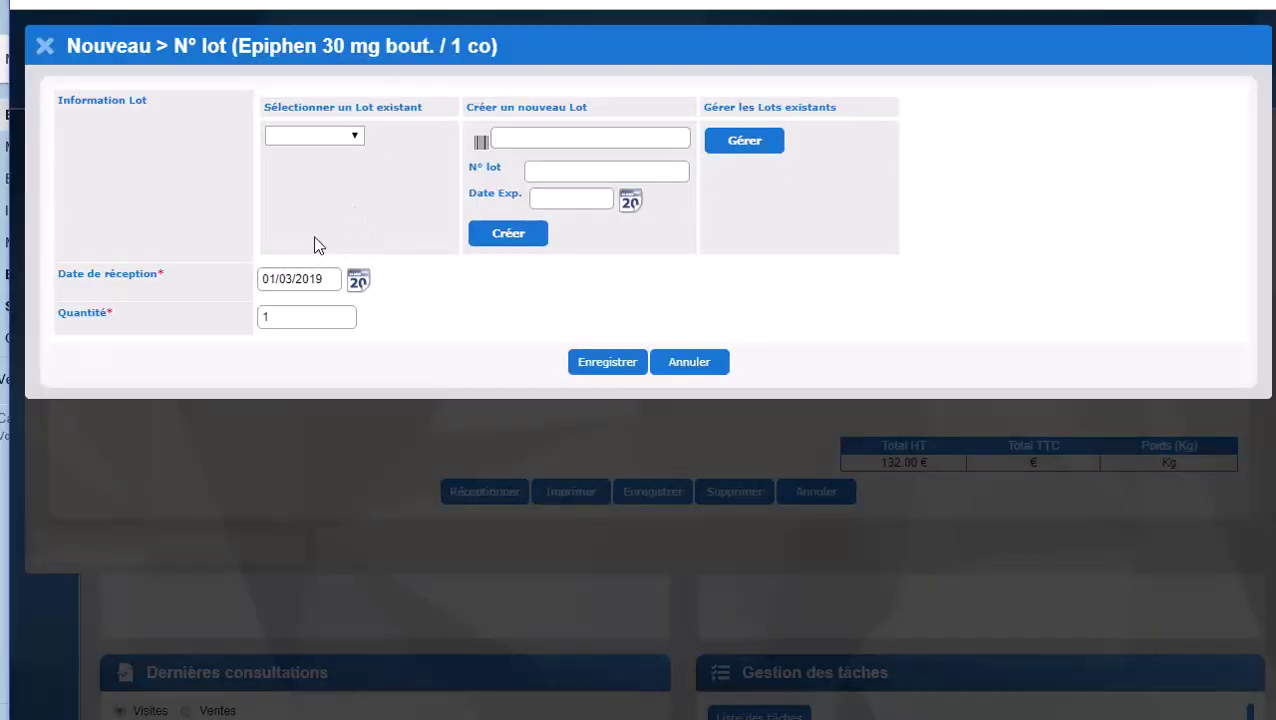
left_click(343, 135)
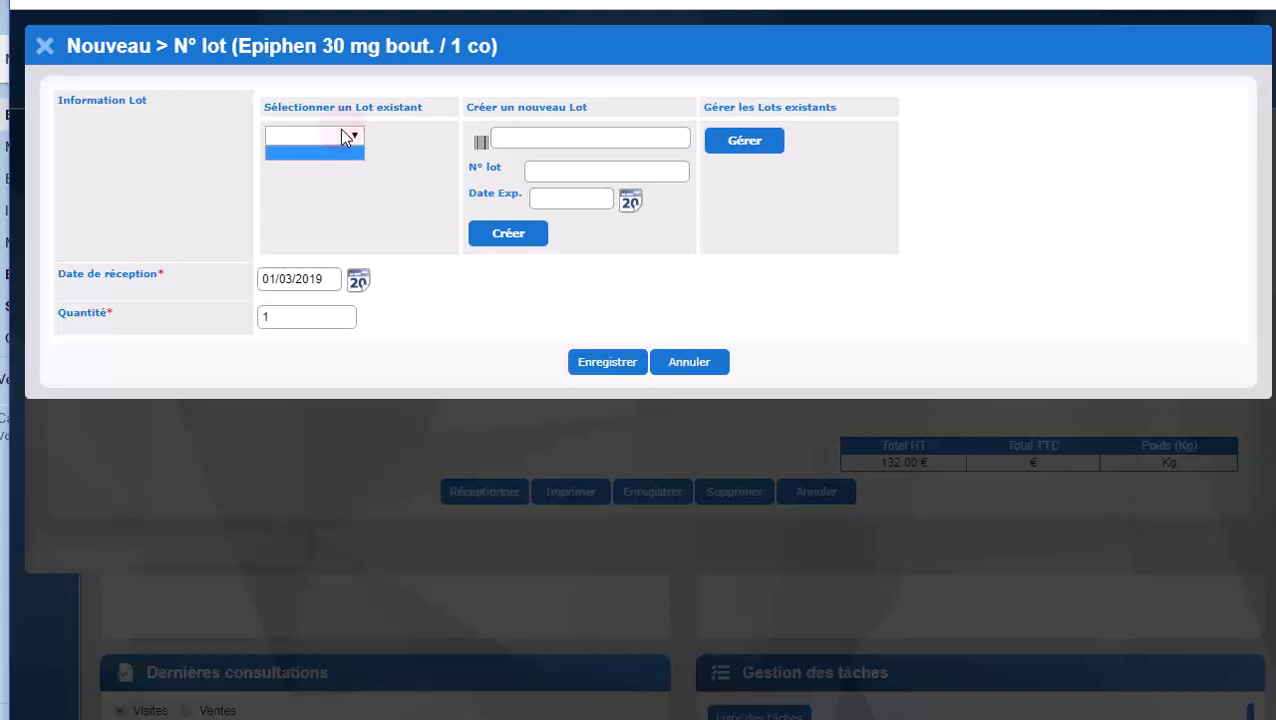
left_click(576, 171)
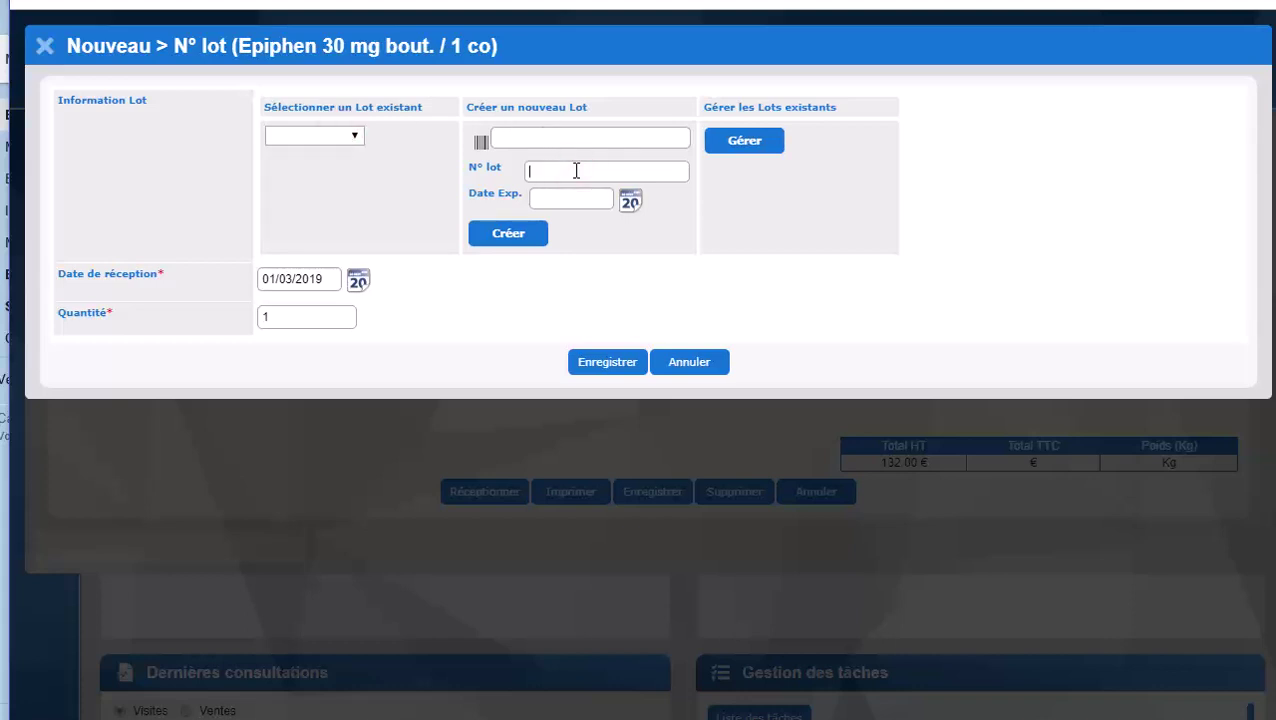
type("K3568")
left_click(558, 199)
type("02/03/2022")
left_click(1041, 263)
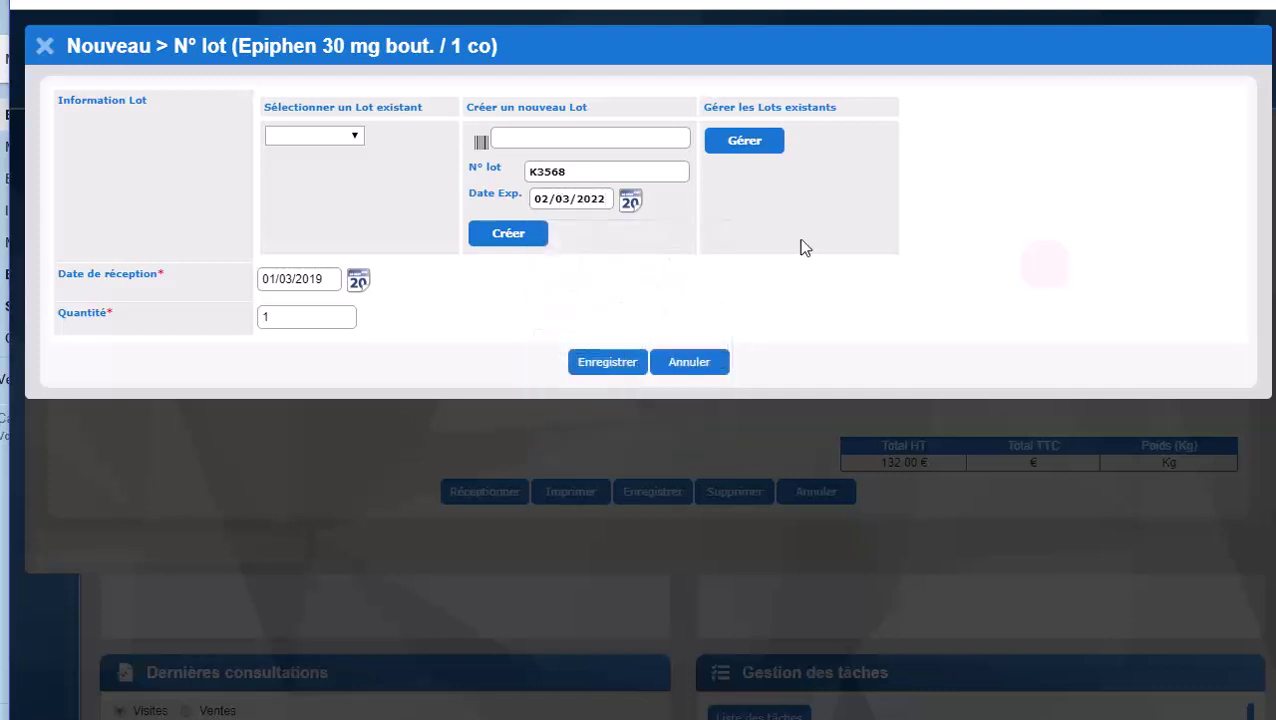
left_click(528, 236)
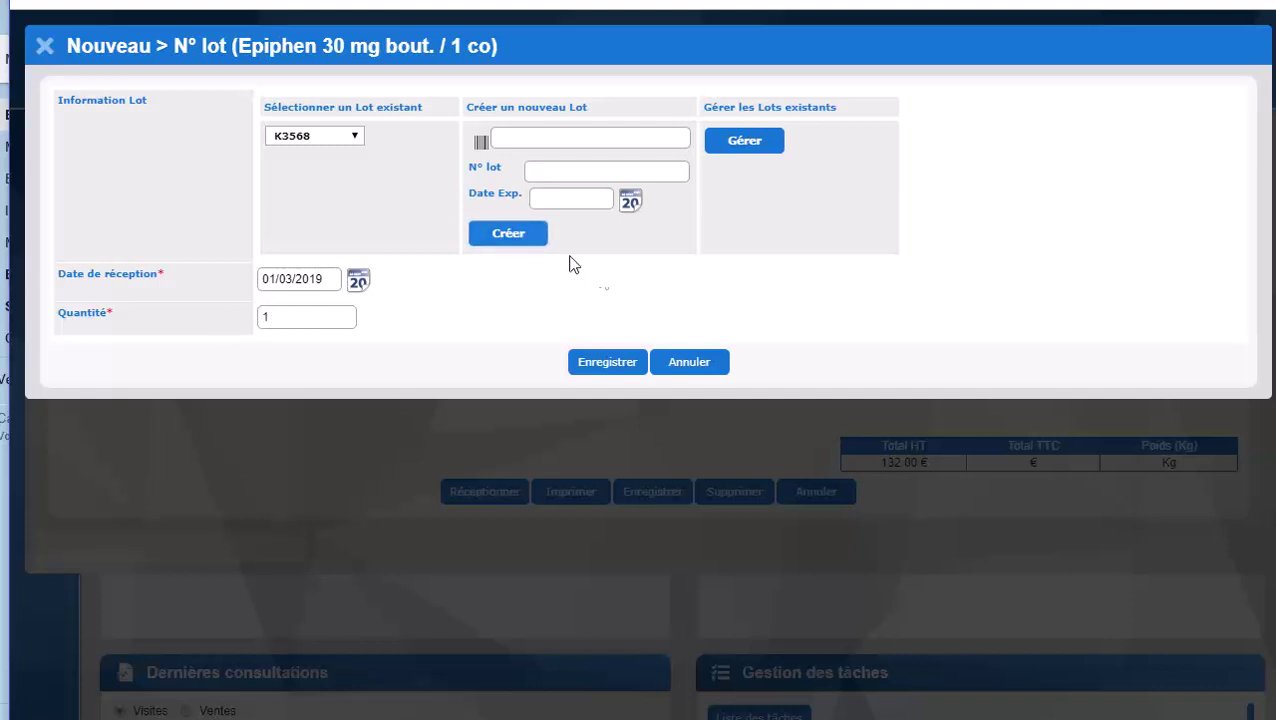
left_click(605, 366)
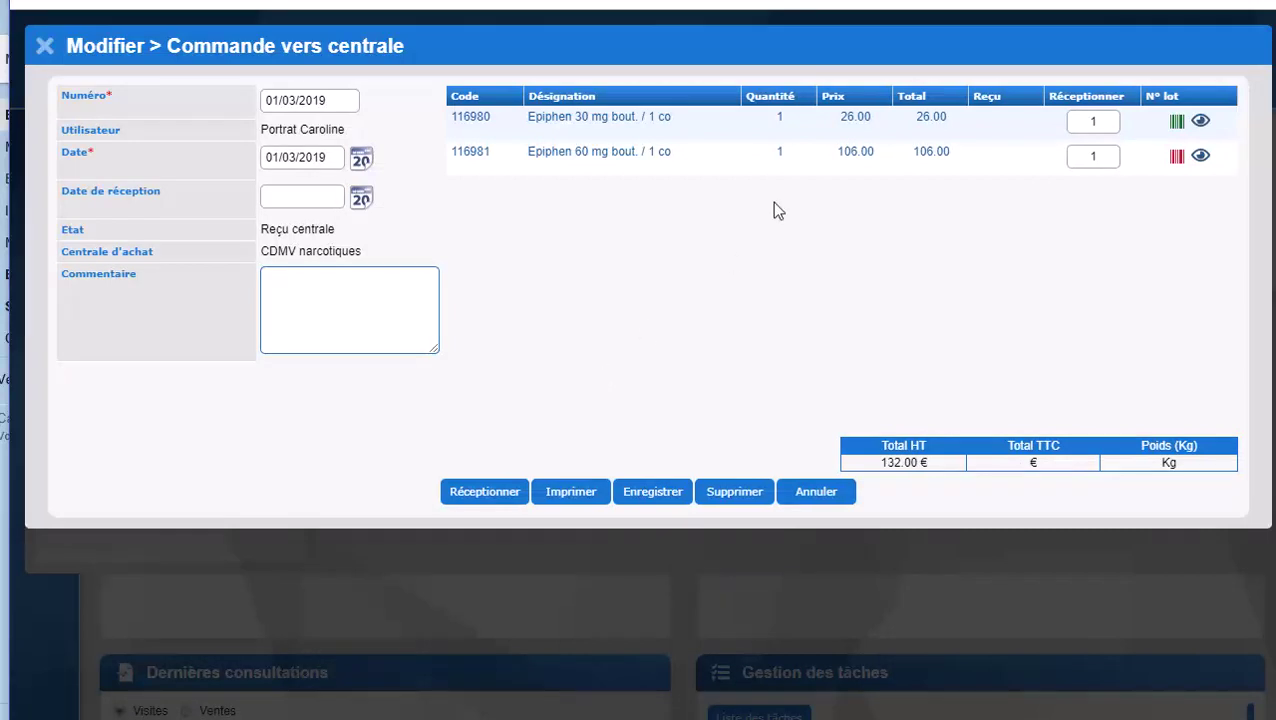
Create lot J2564 expiring 02/05/2022 for the Epiphen 60 mg line and save the lot entry.
left_click(775, 154)
left_click(1174, 156)
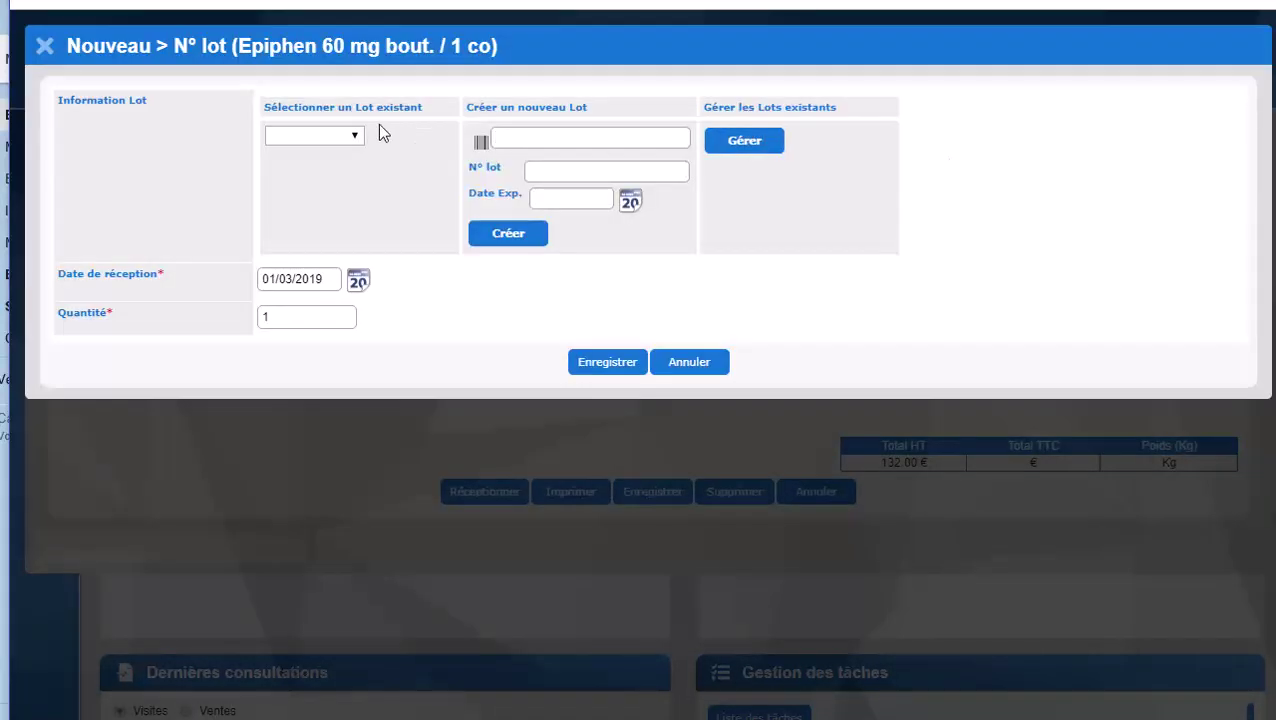
left_click(357, 137)
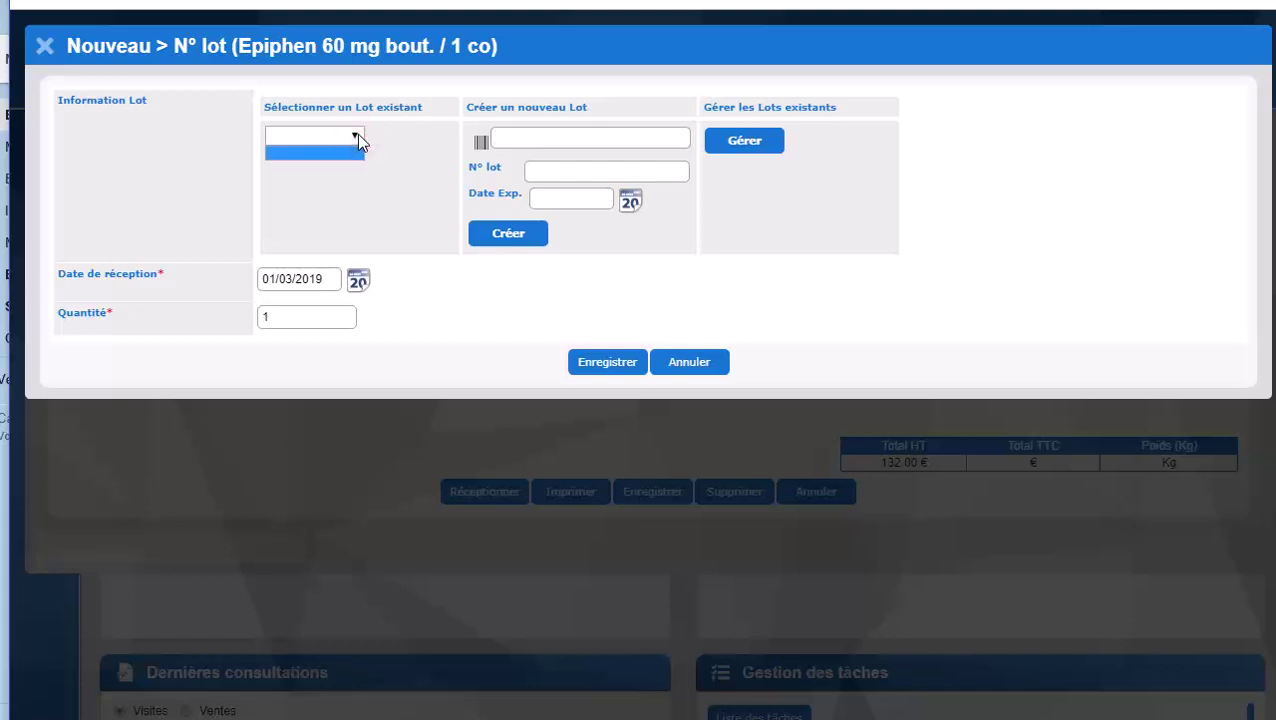
left_click(596, 174)
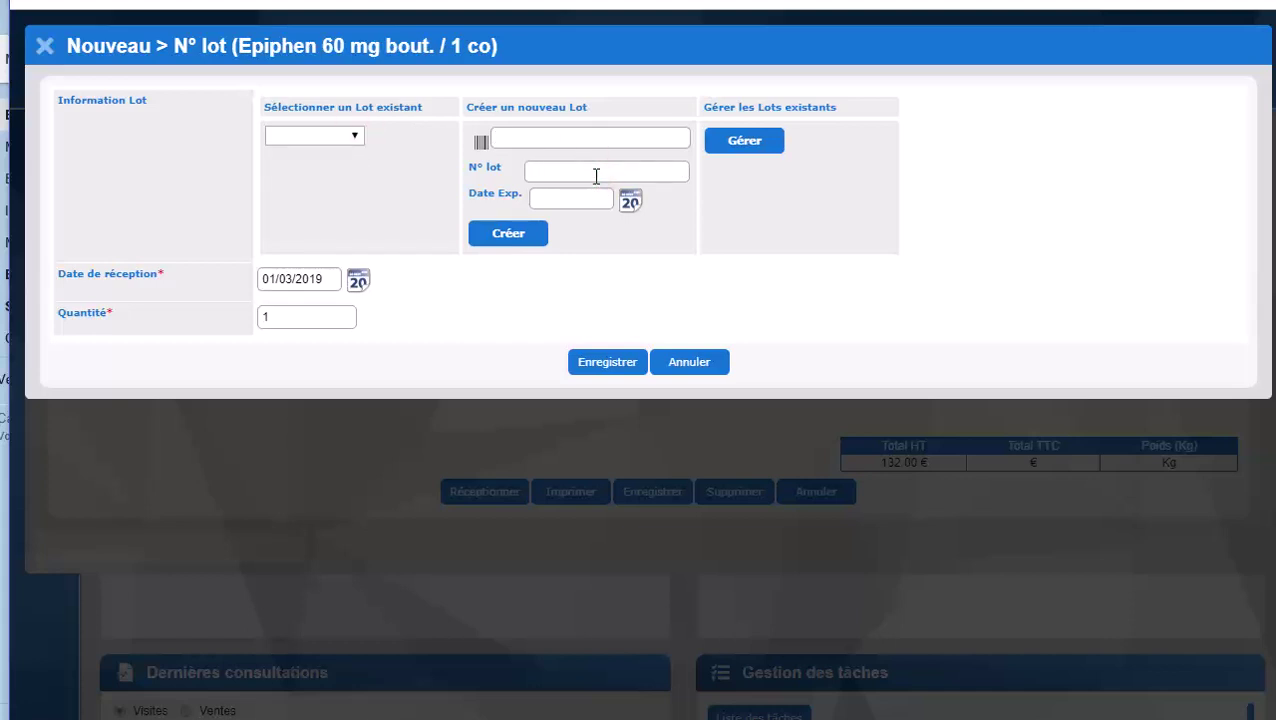
type("J2564")
left_click(561, 204)
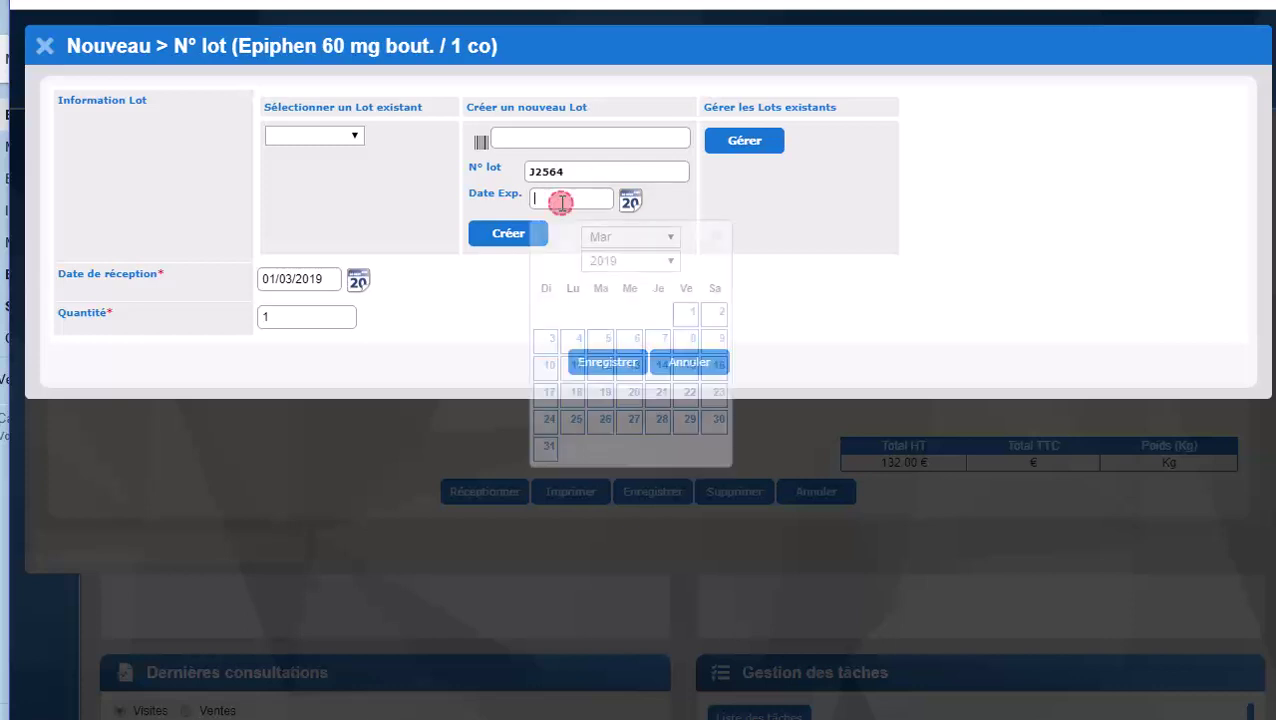
type("02/0")
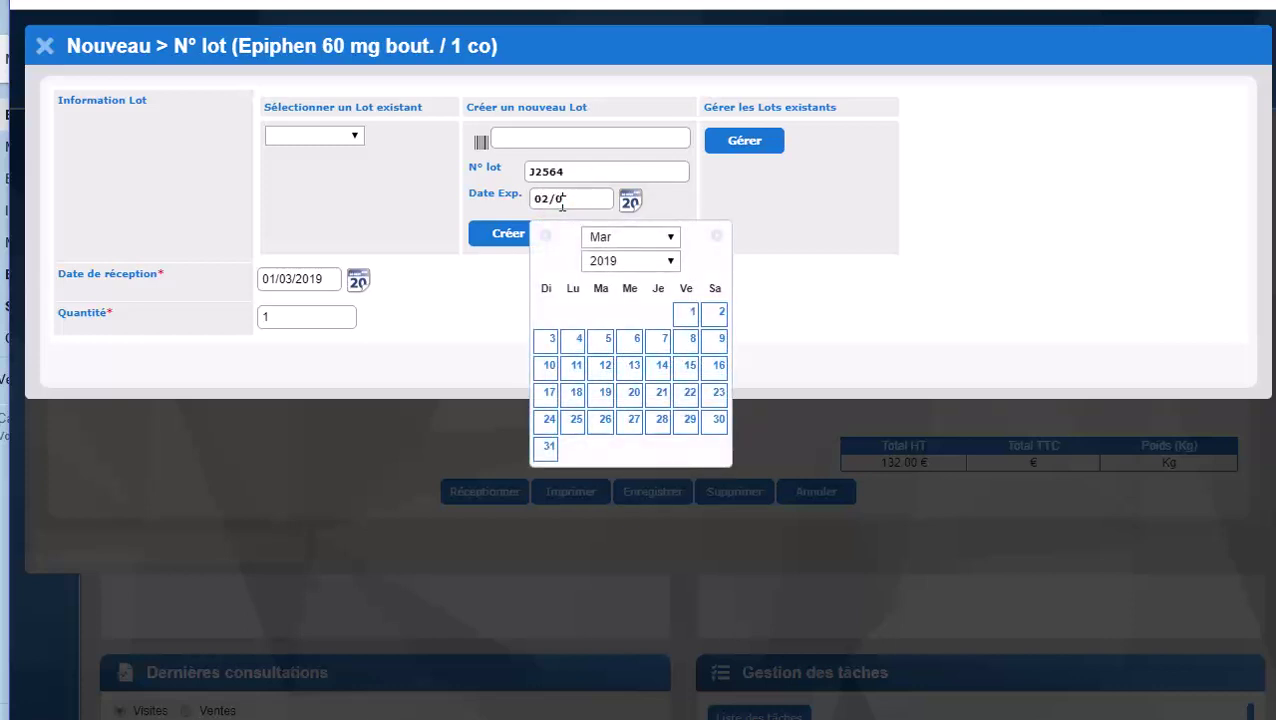
type("5/2022")
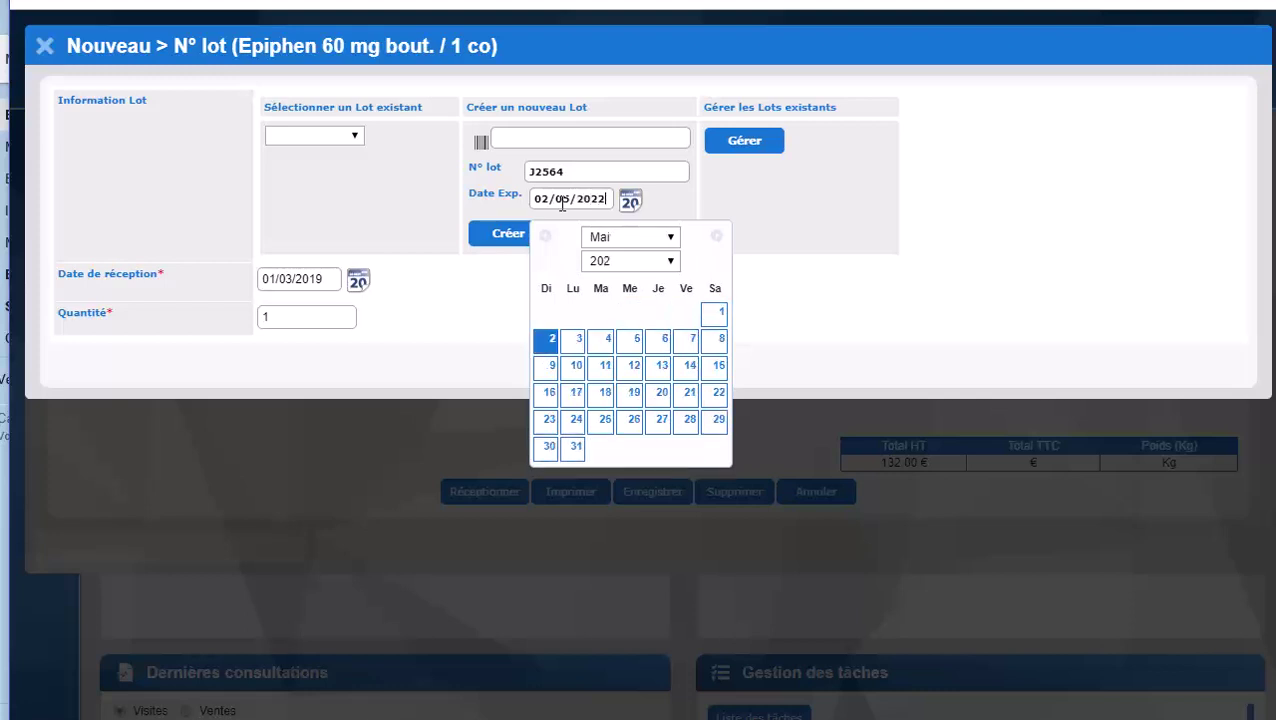
left_click(510, 234)
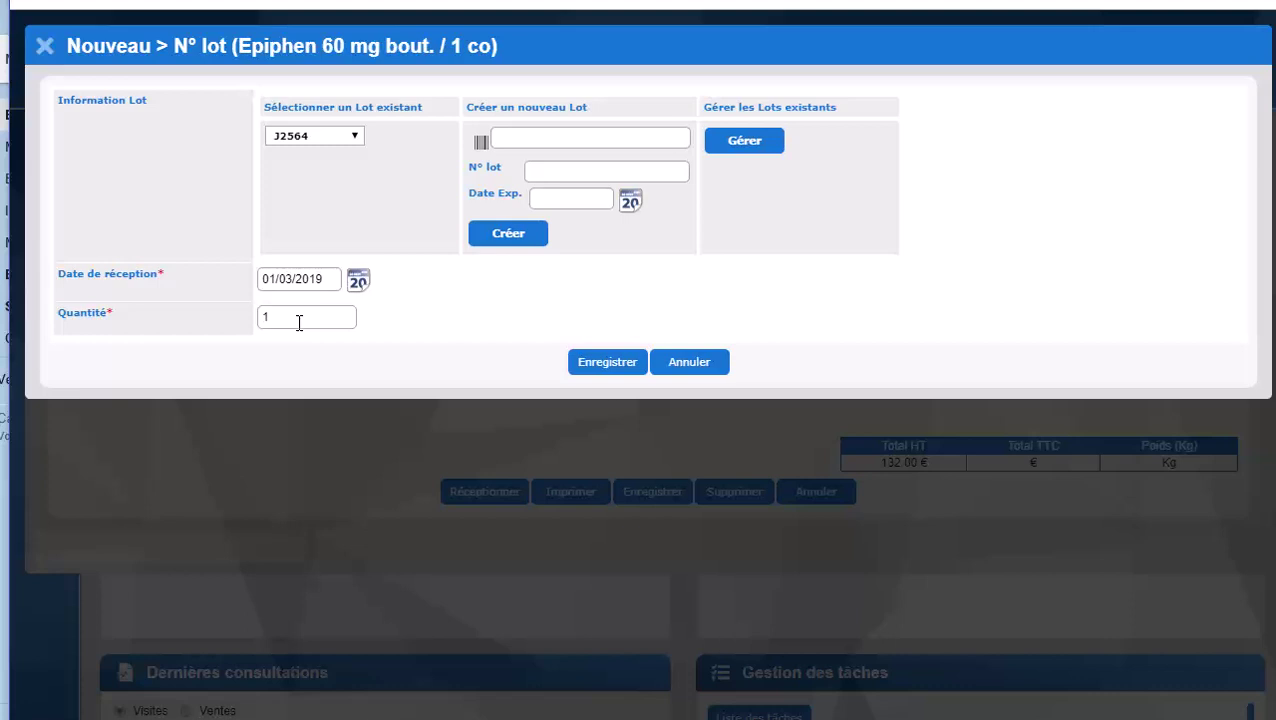
left_click(612, 360)
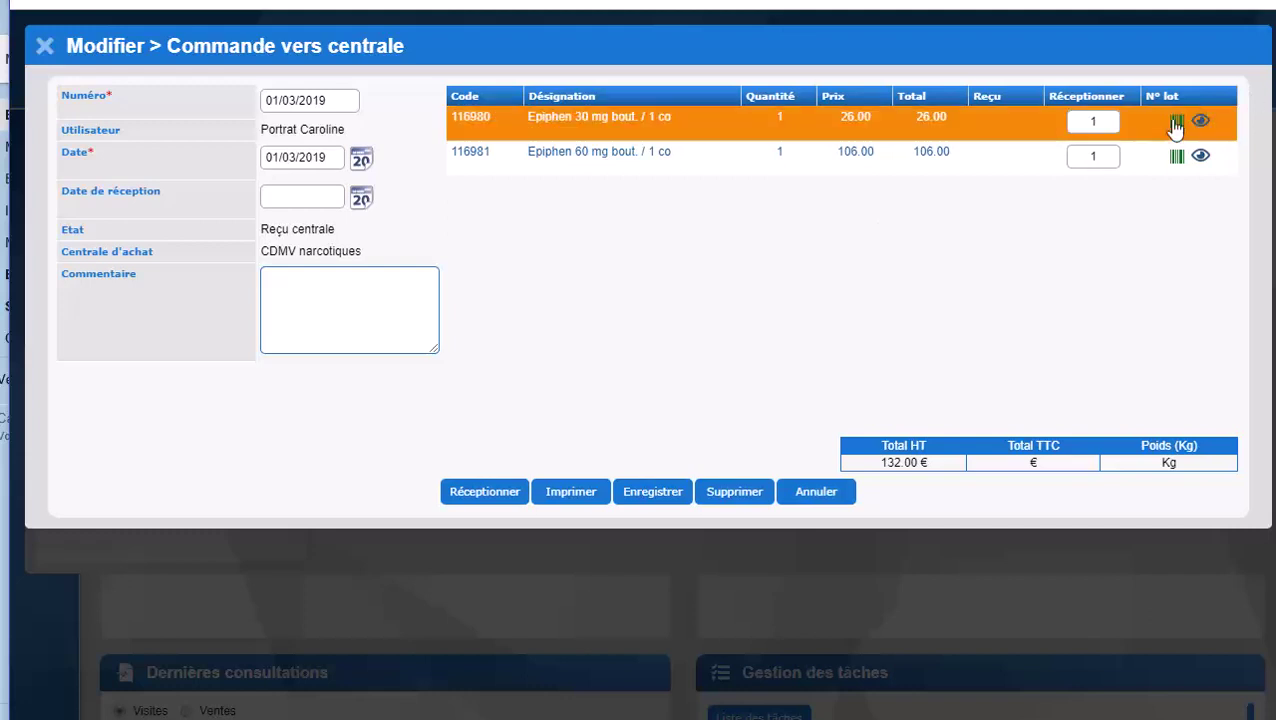
Receive the narcotics order into stock, and close both the order and the order list.
left_click(477, 500)
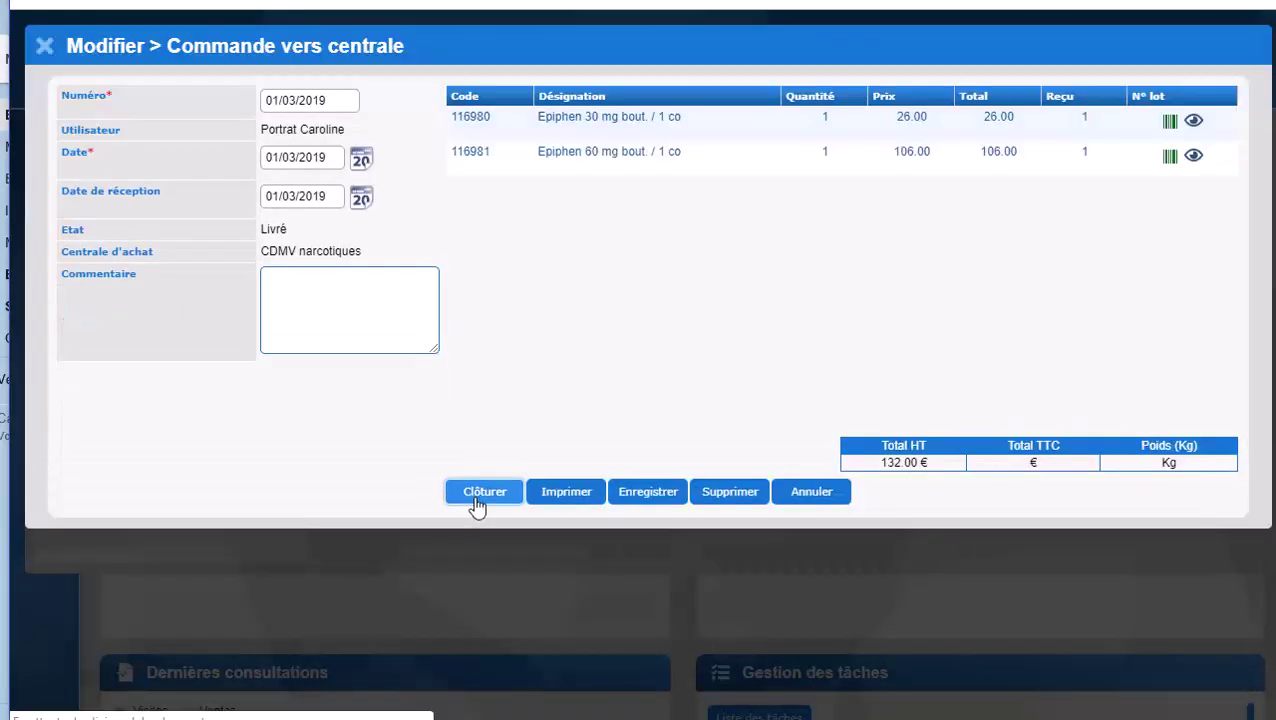
left_click(44, 47)
left_click(42, 47)
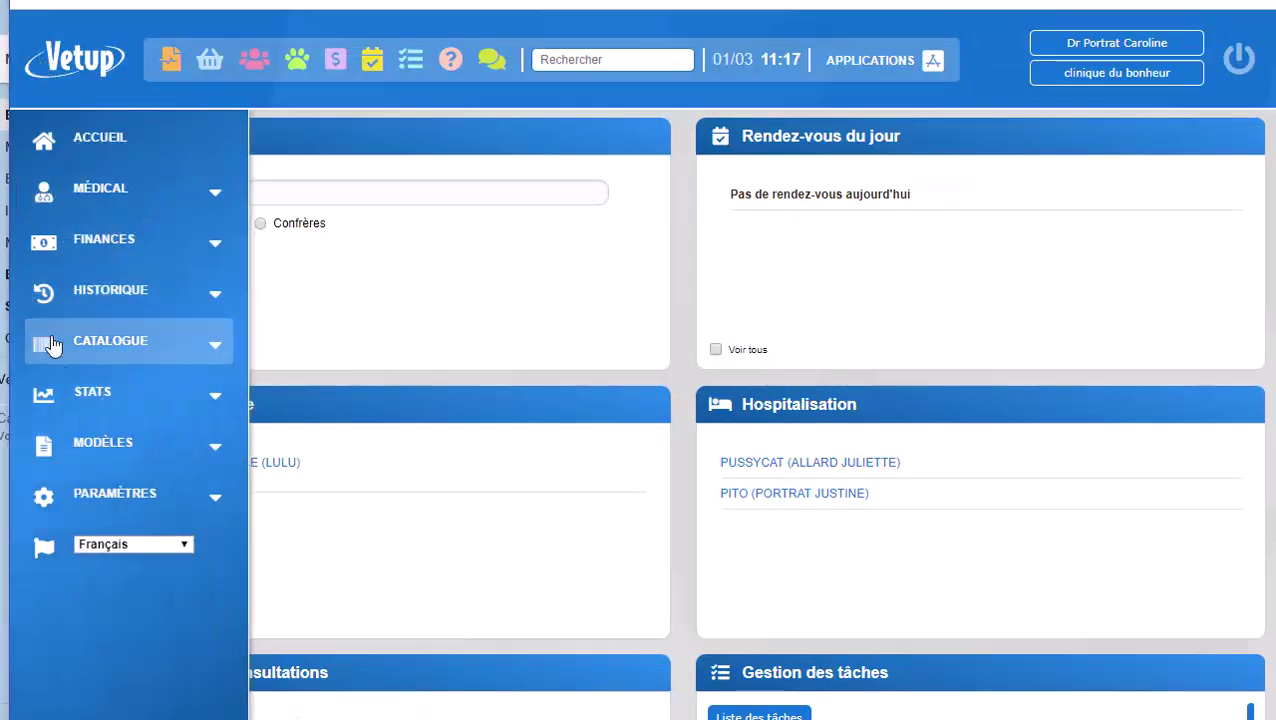
Search stock management for "epiphen" to check the received products' stock levels, and close the list.
left_click(78, 352)
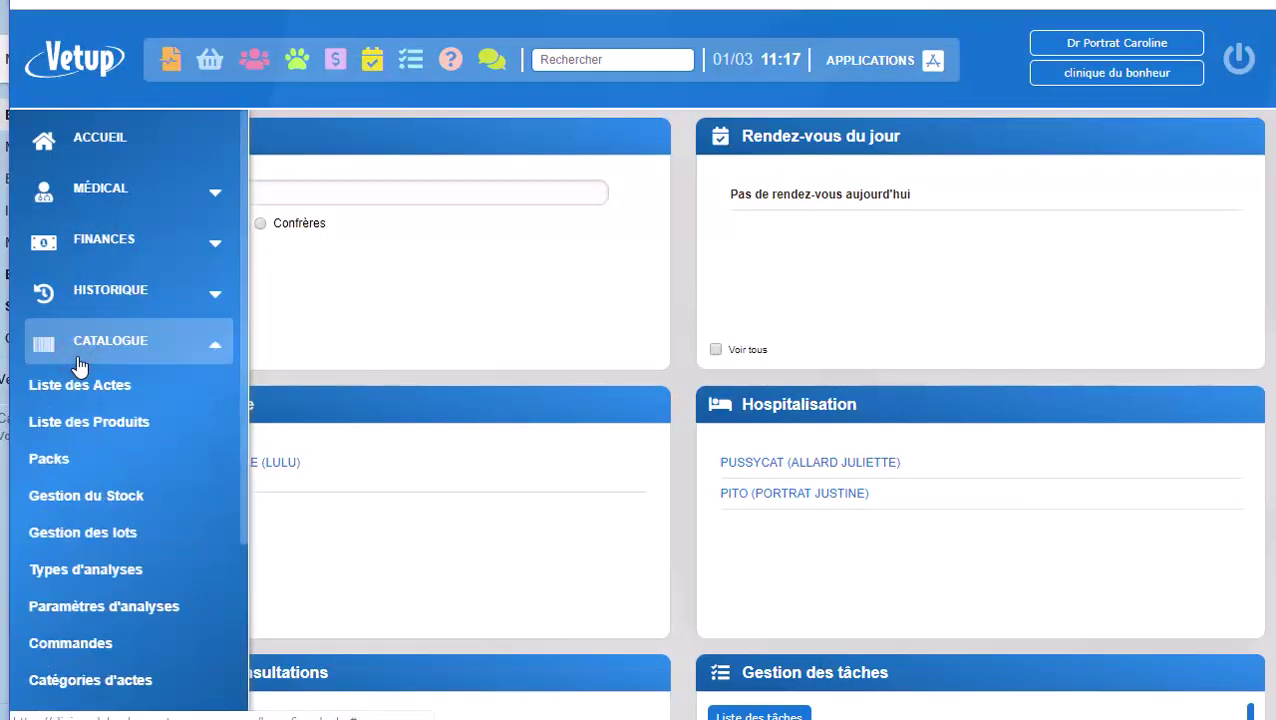
left_click(94, 492)
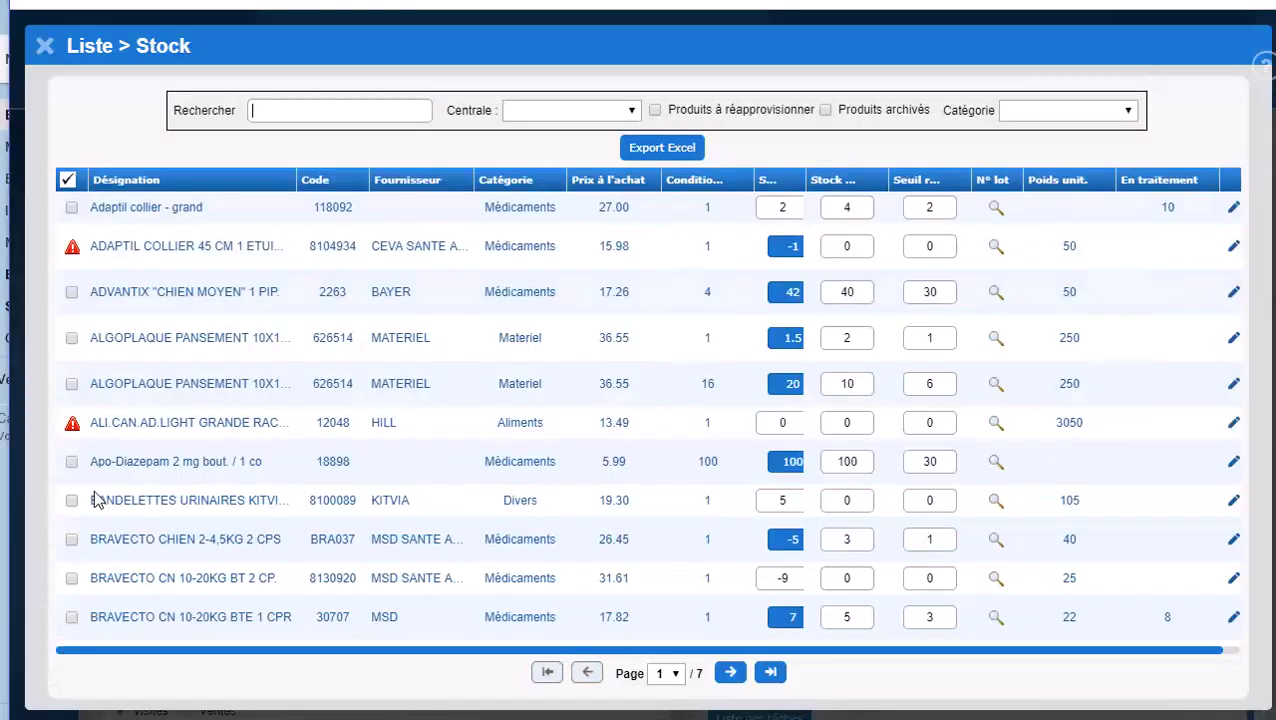
type("epiphen")
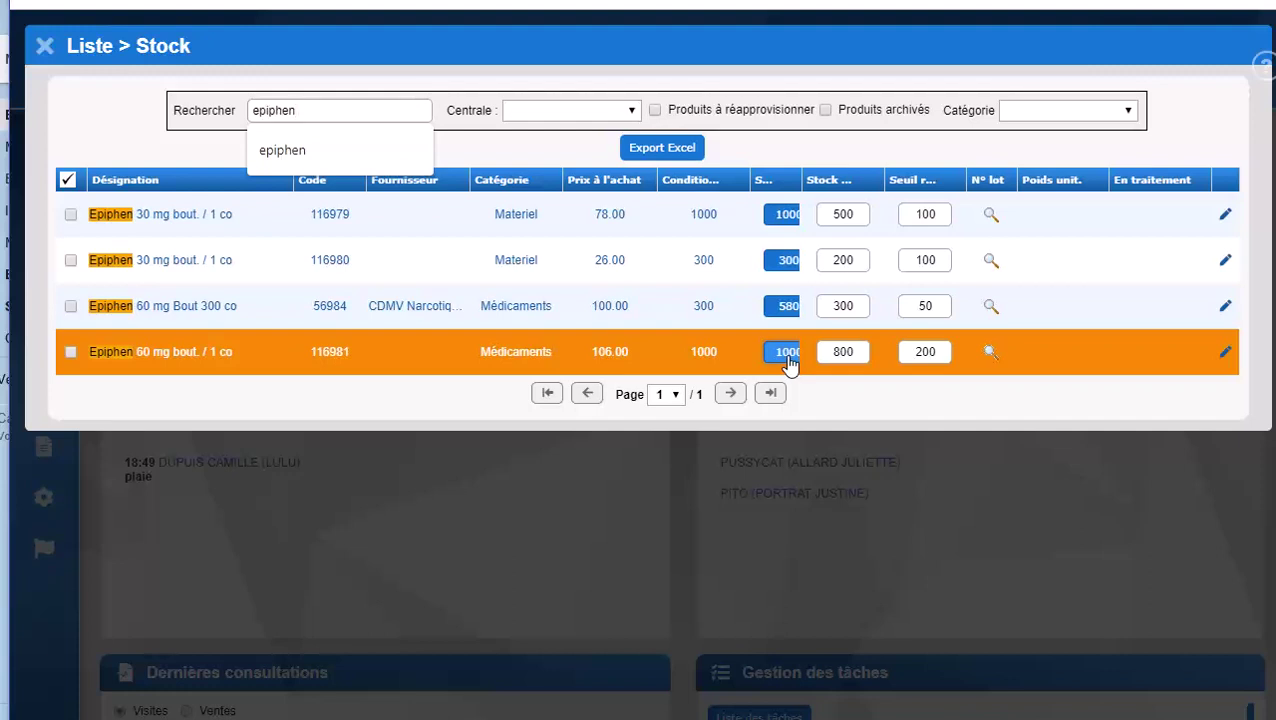
left_click(45, 45)
Open the registers in the history section and search the Stupéfiants (Produit) register for 01/02/2019 to 01/03/2019.
mouse_move(48, 140)
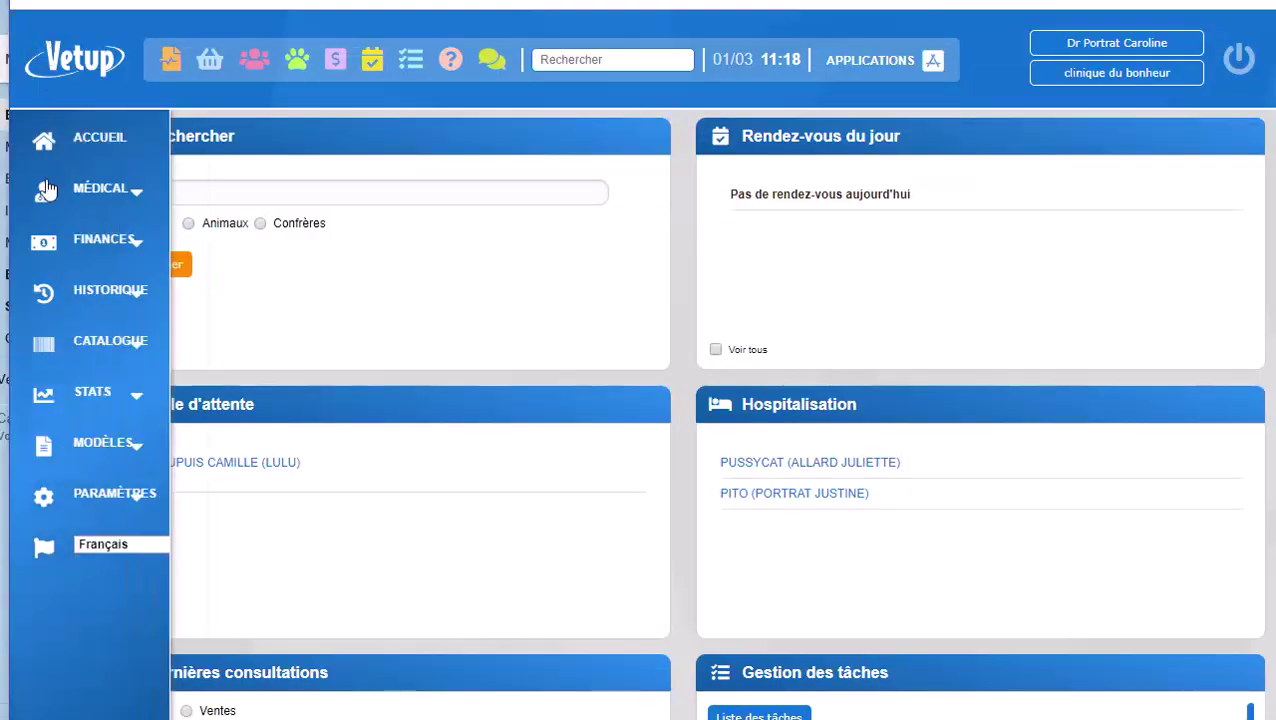
left_click(108, 286)
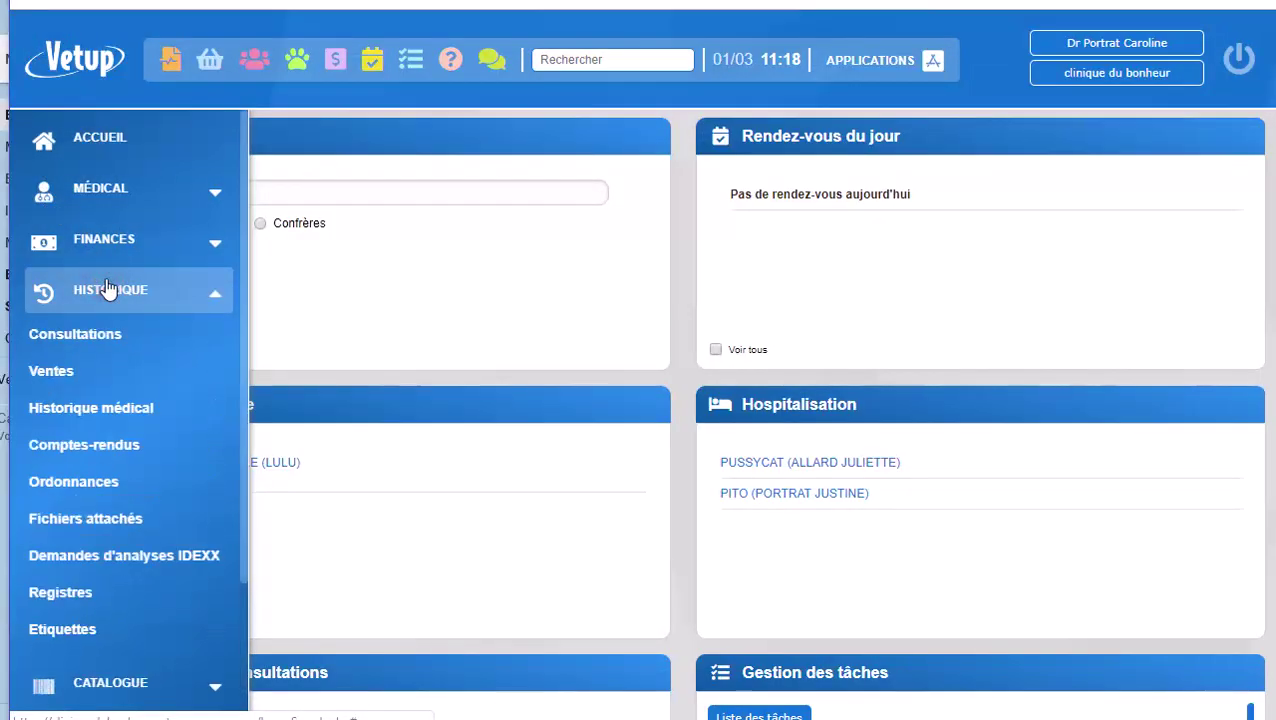
left_click(85, 595)
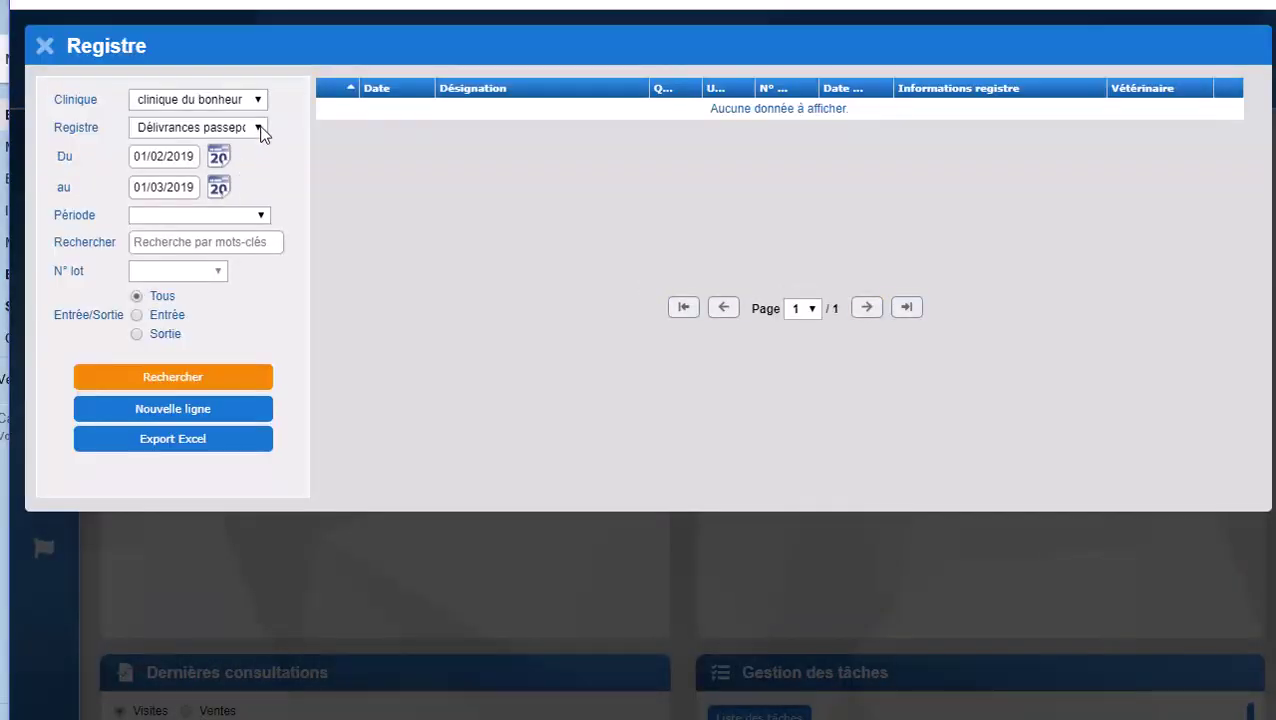
left_click(259, 128)
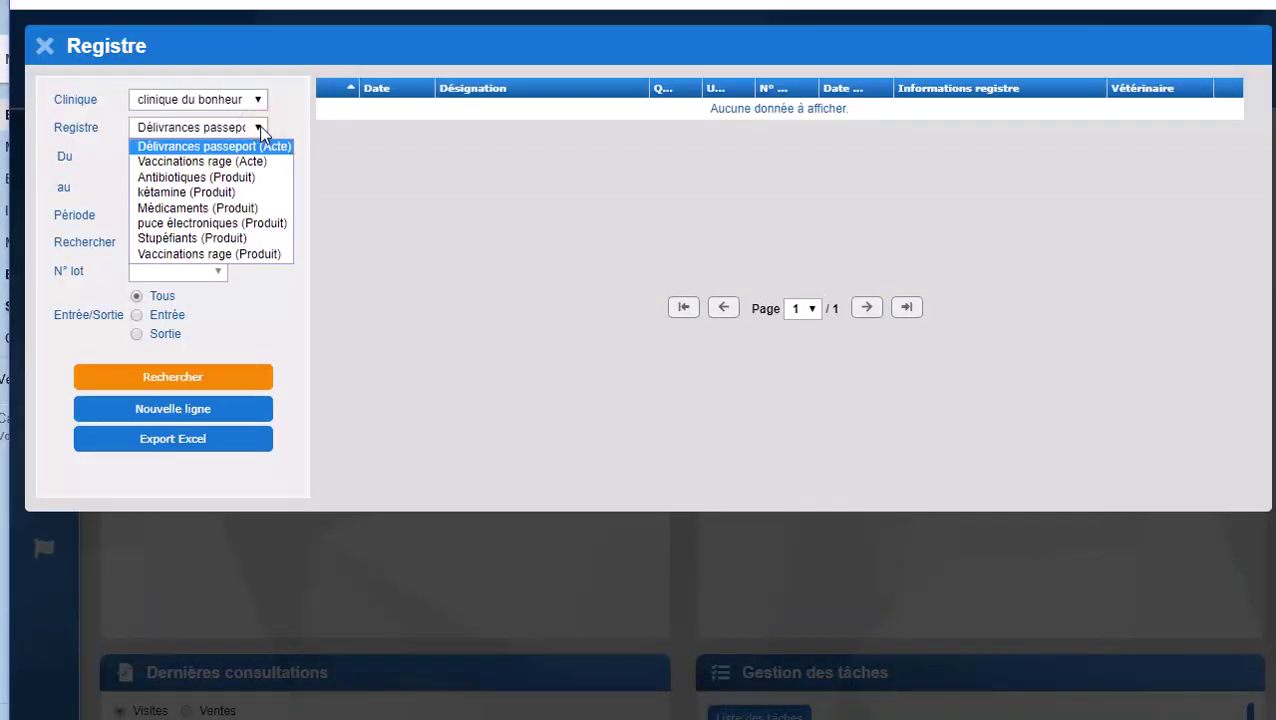
left_click(188, 239)
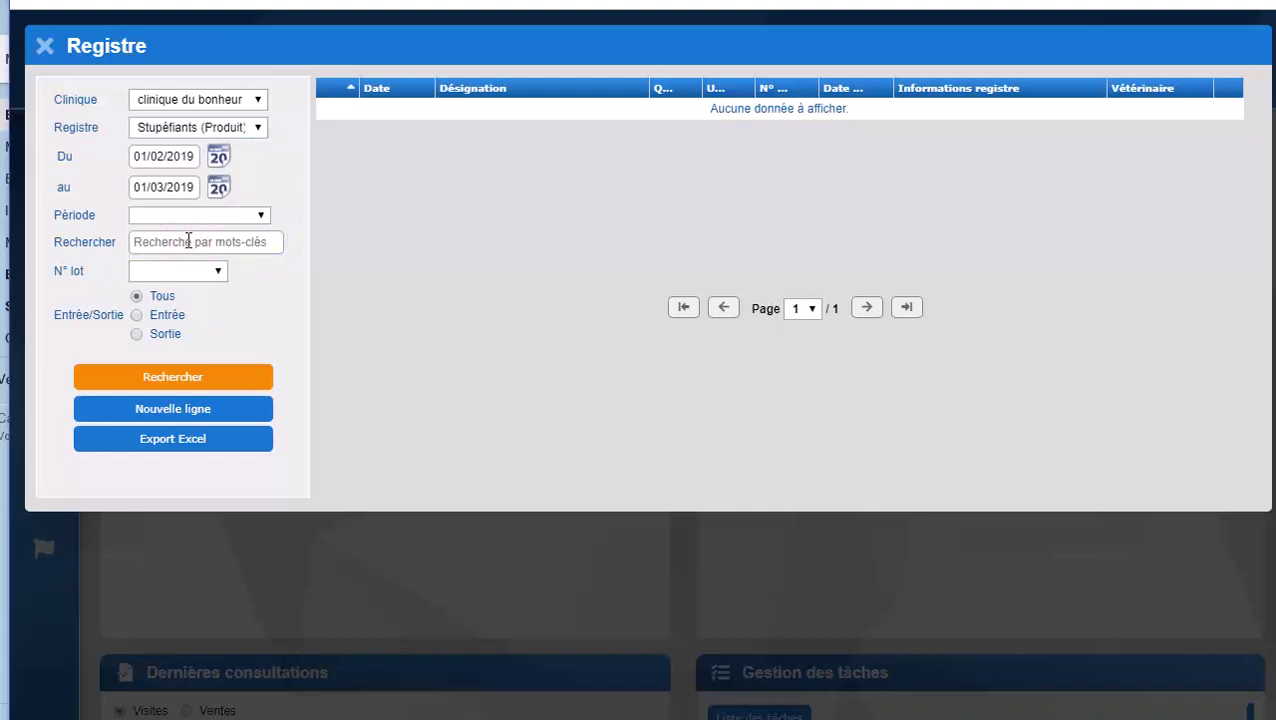
left_click(196, 382)
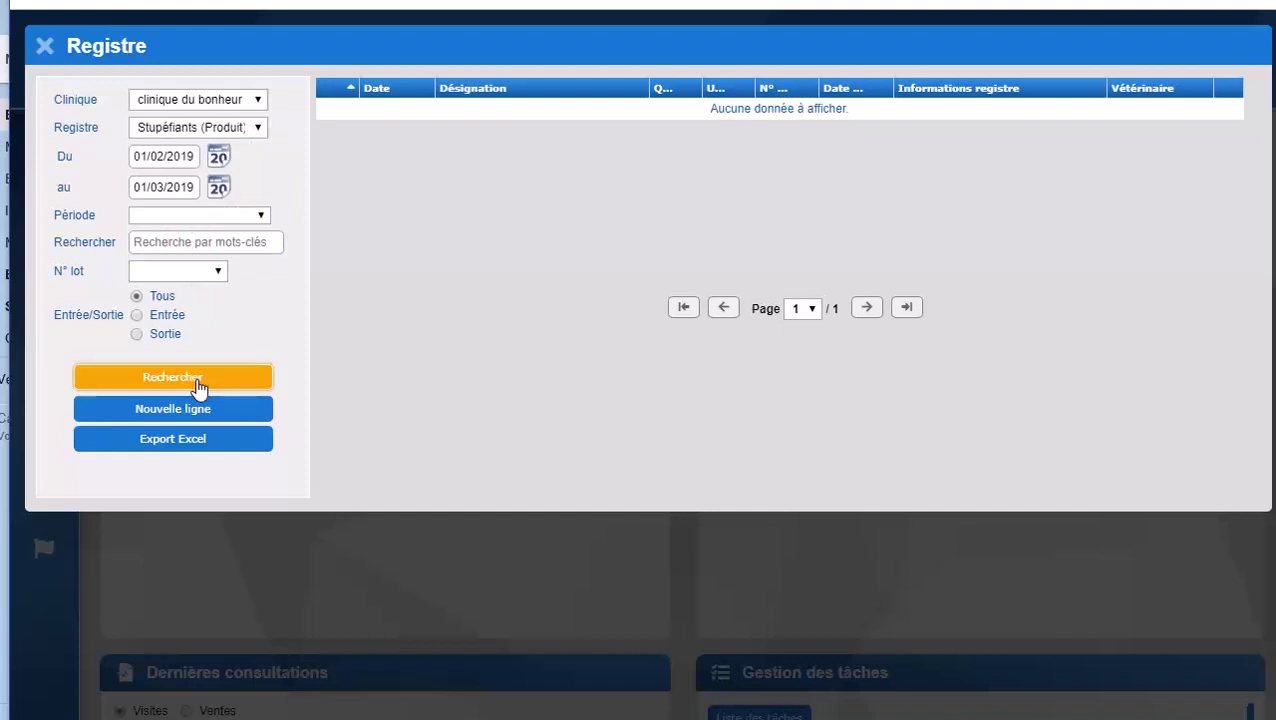